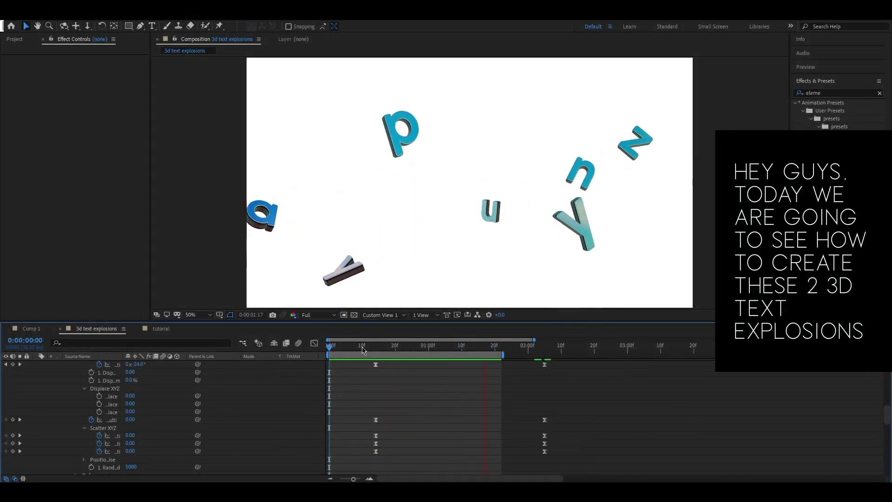
Replay the explosion animation from the start with one layer hidden
left_click(346, 348)
key("Home")
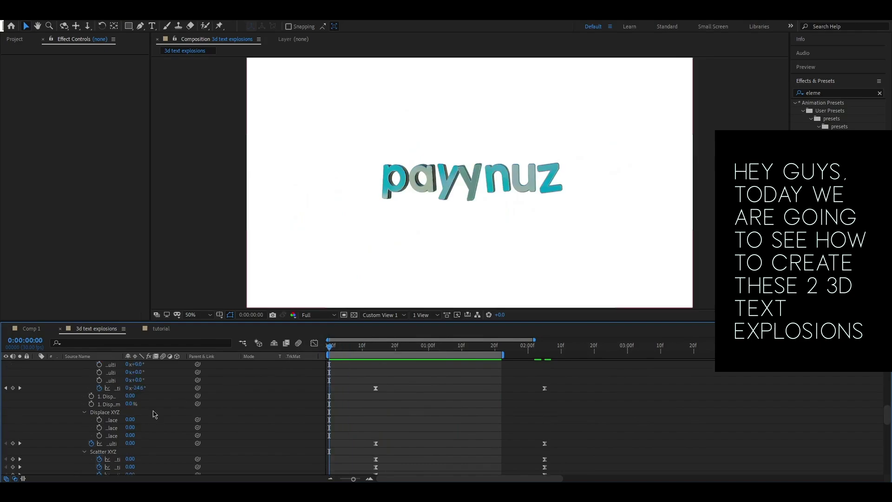
scroll(34, 382, "up", 10)
left_click(35, 380)
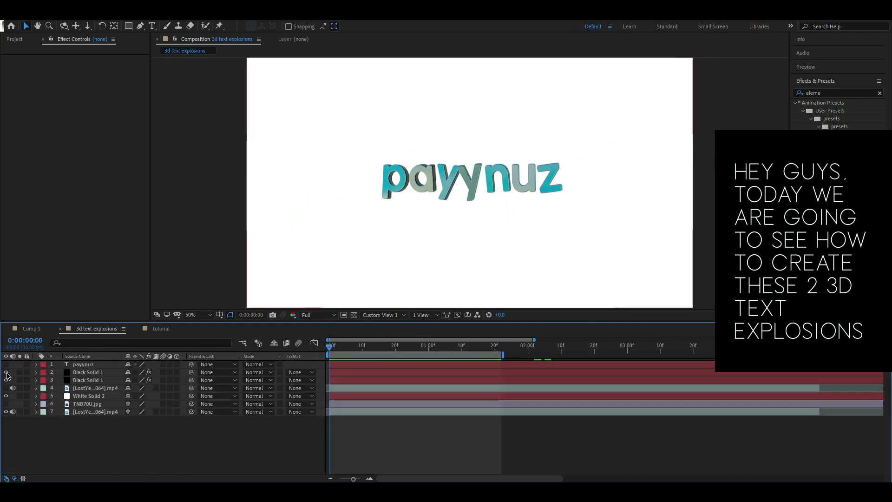
left_click(7, 380)
key("space")
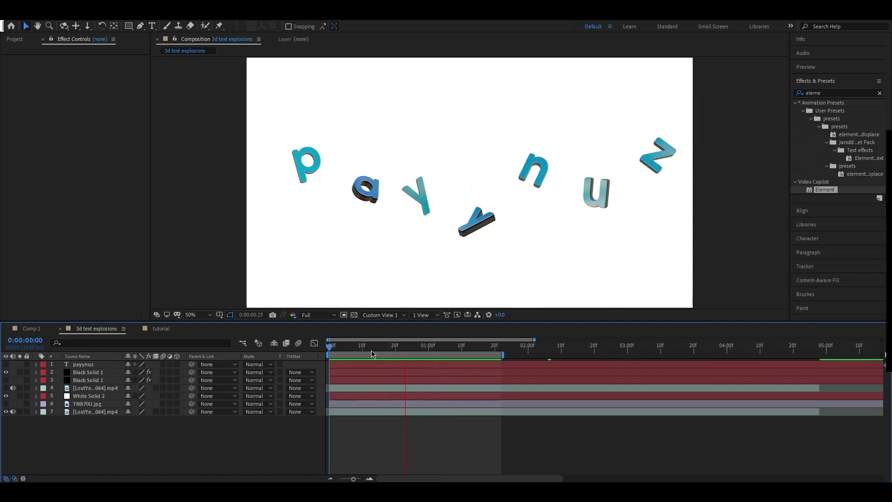
In the tutorial composition, create a white (FFFFFF) solid layer
left_click(161, 328)
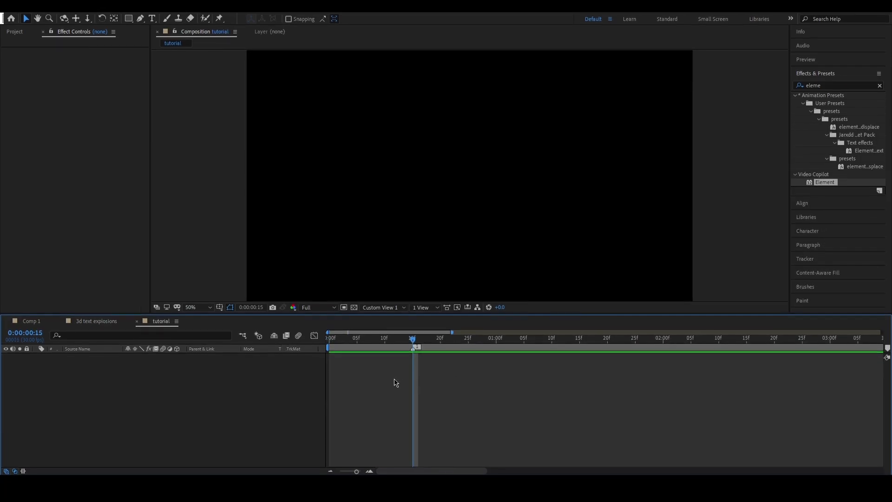
right_click(397, 382)
mouse_move(419, 266)
left_click(581, 289)
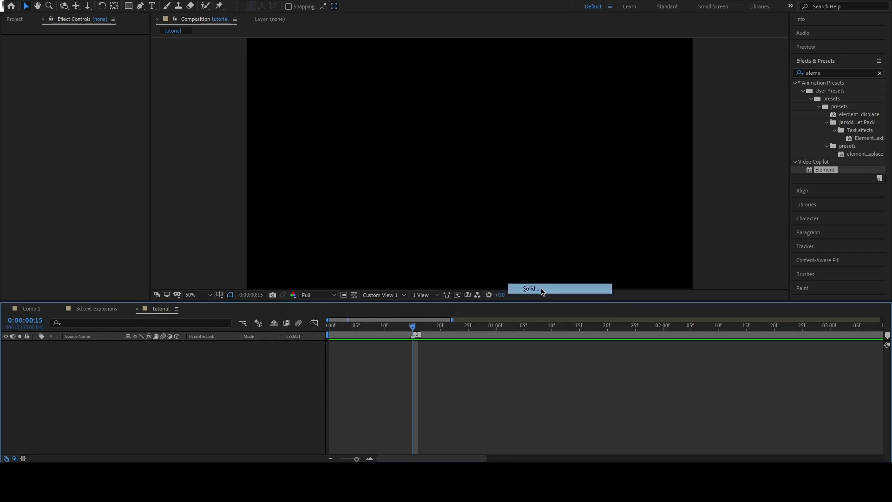
left_click(106, 143)
type("ffffff")
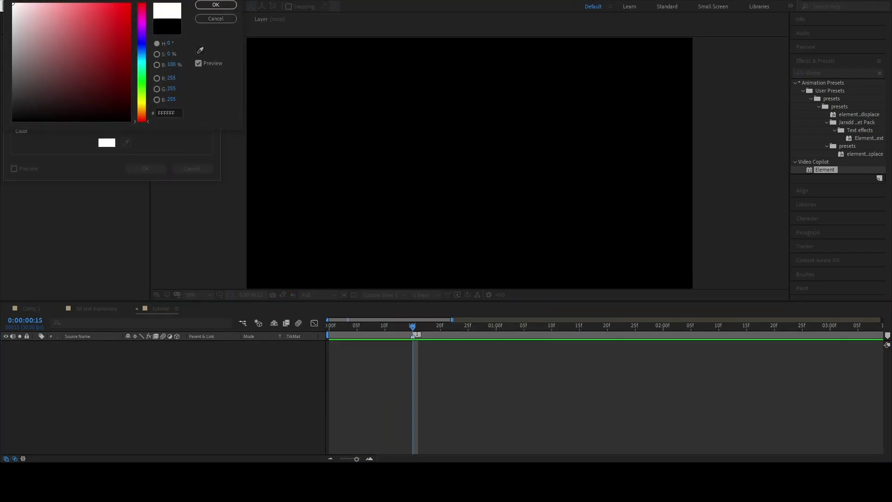
left_click(216, 6)
left_click(160, 168)
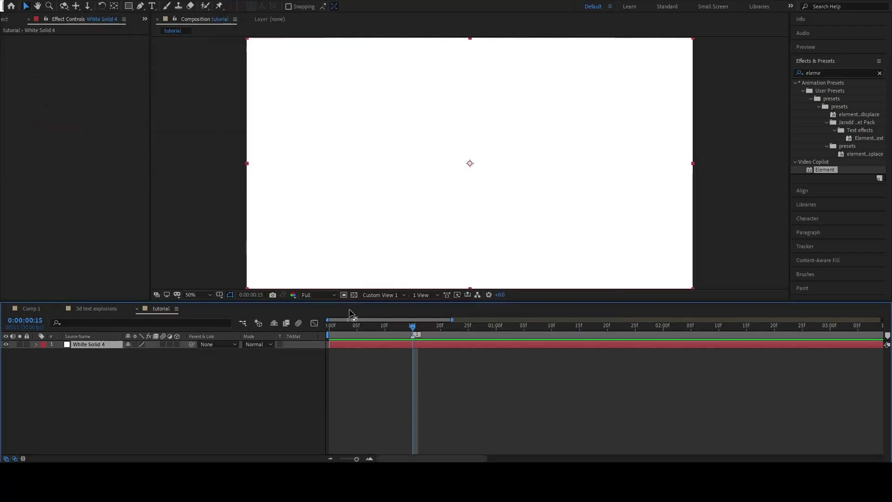
Add the sky image TNB70U.jpg to the composition beneath the white solid
left_click_drag(379, 326, 314, 330)
left_click(5, 20)
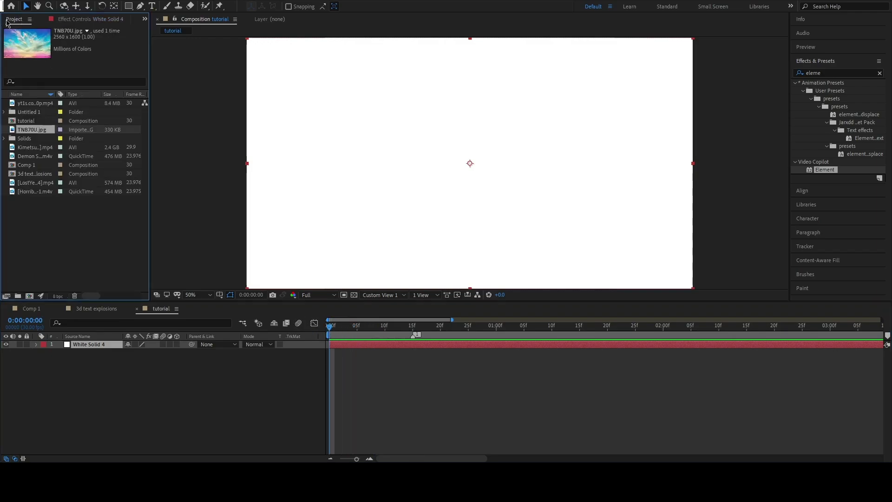
left_click_drag(31, 129, 86, 387)
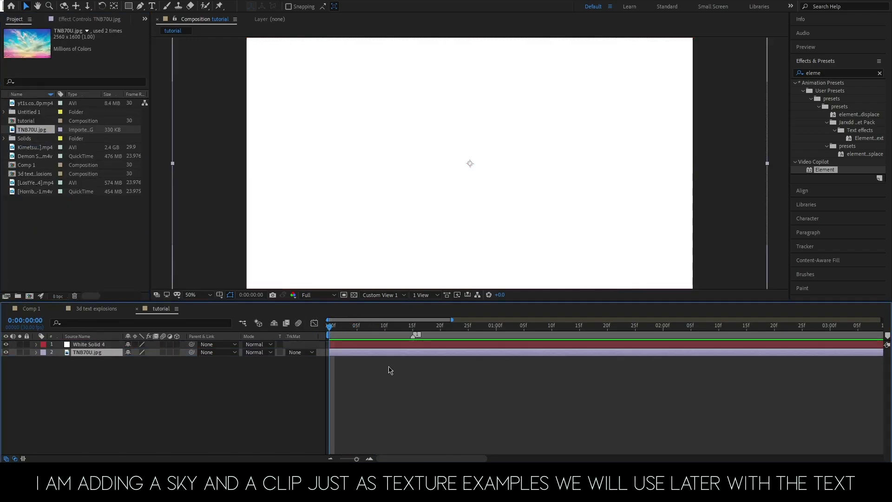
left_click(6, 345)
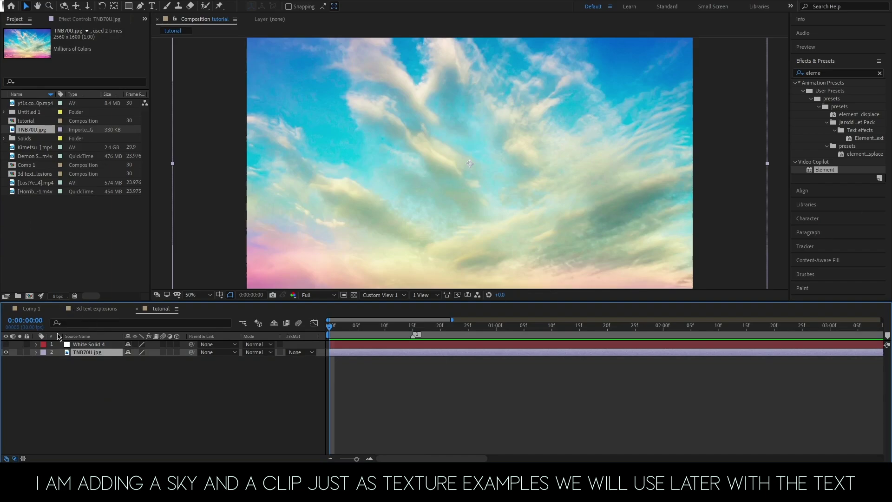
left_click(6, 344)
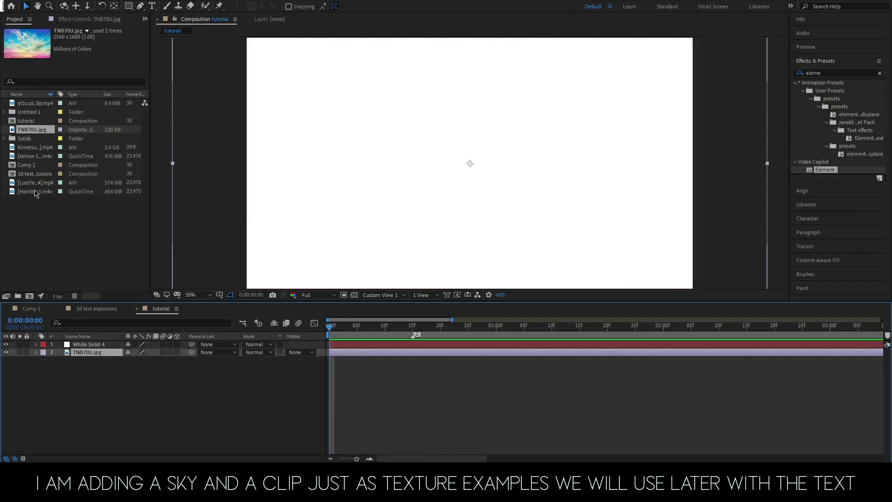
Add the anime video clip to the composition beneath the white solid
left_click_drag(89, 322, 347, 356)
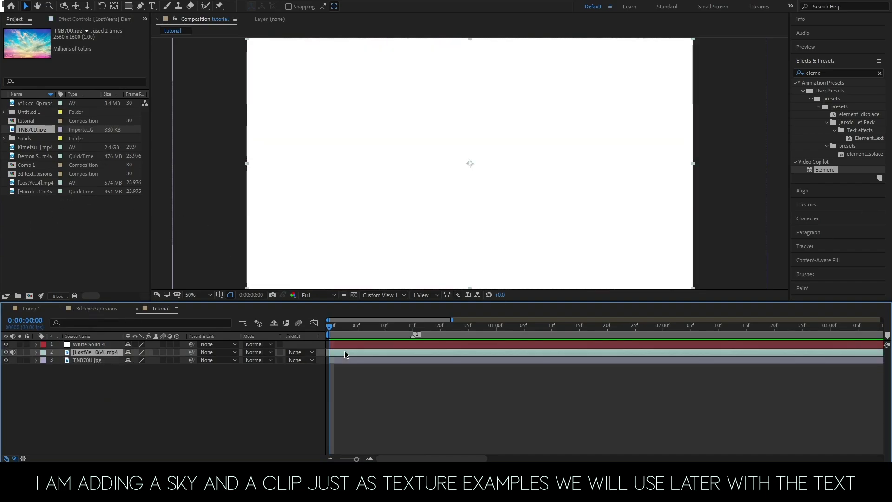
left_click(6, 345)
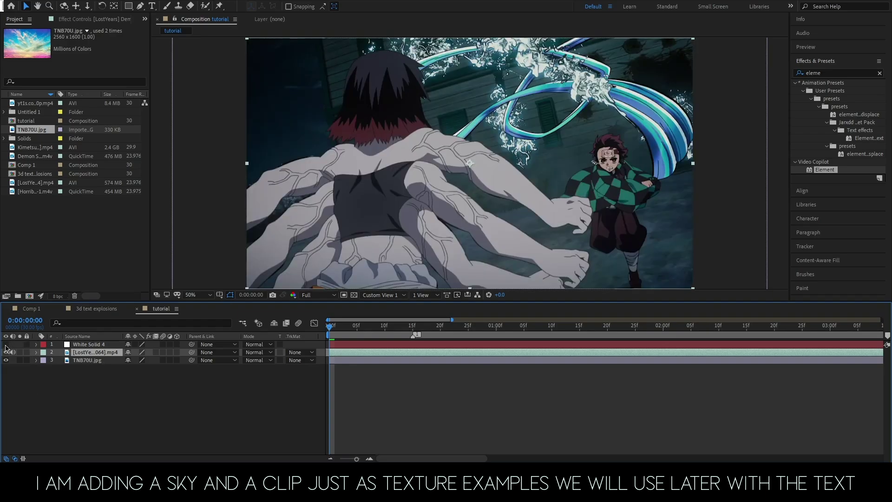
left_click(6, 344)
right_click(205, 410)
Create a centred text layer reading 'payynuz'
mouse_move(260, 307)
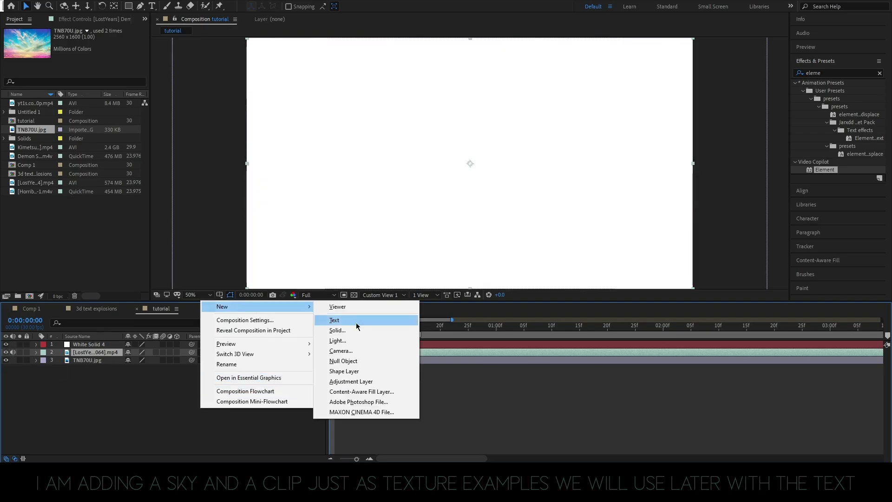
left_click(334, 321)
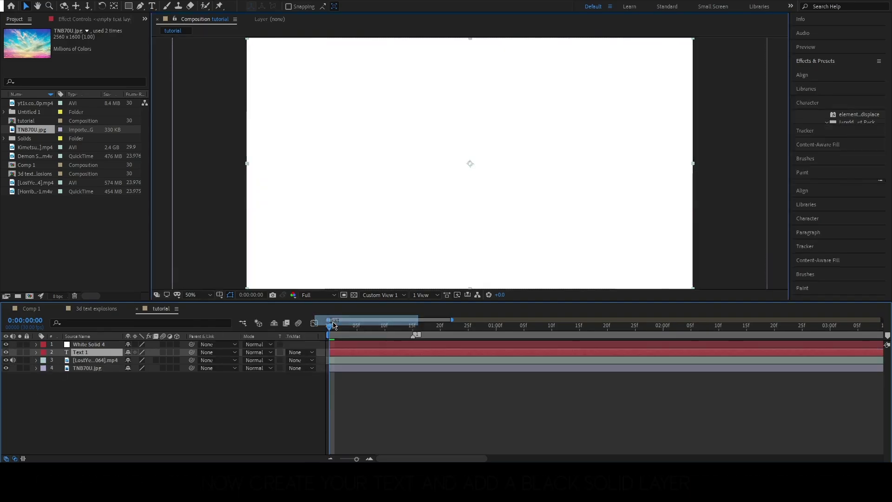
left_click(6, 344)
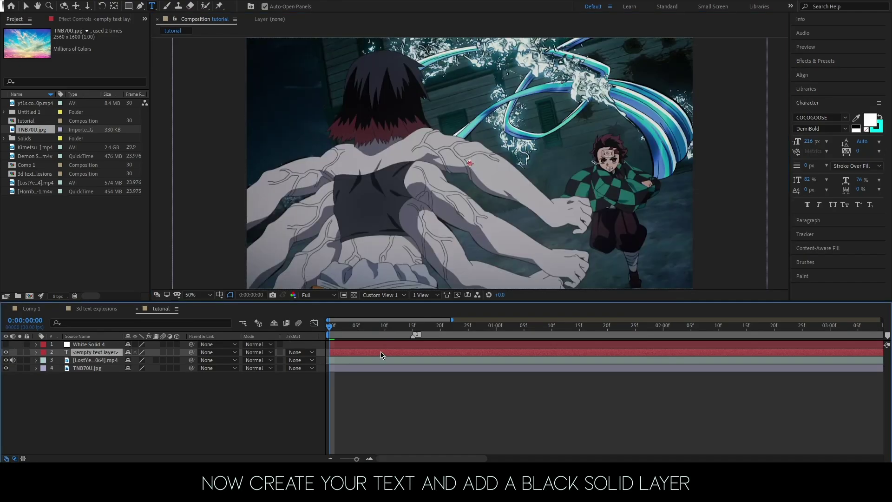
type("payy")
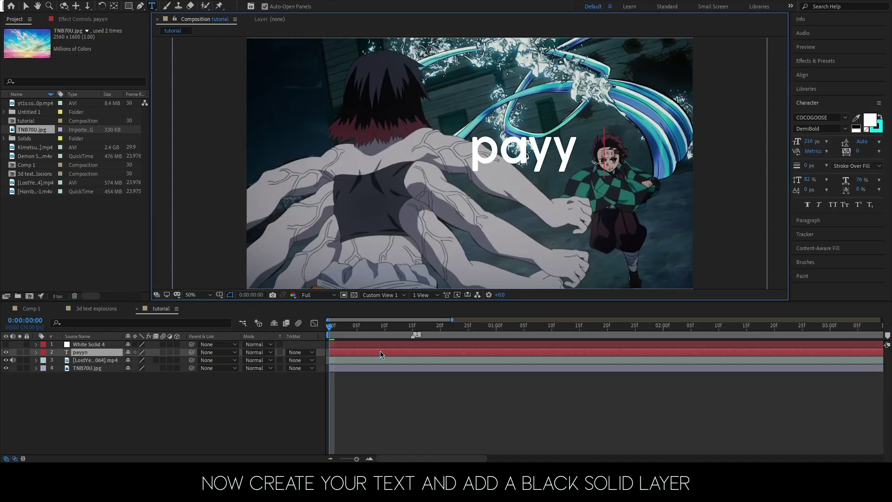
type("nuz")
key("ctrl+shift+c")
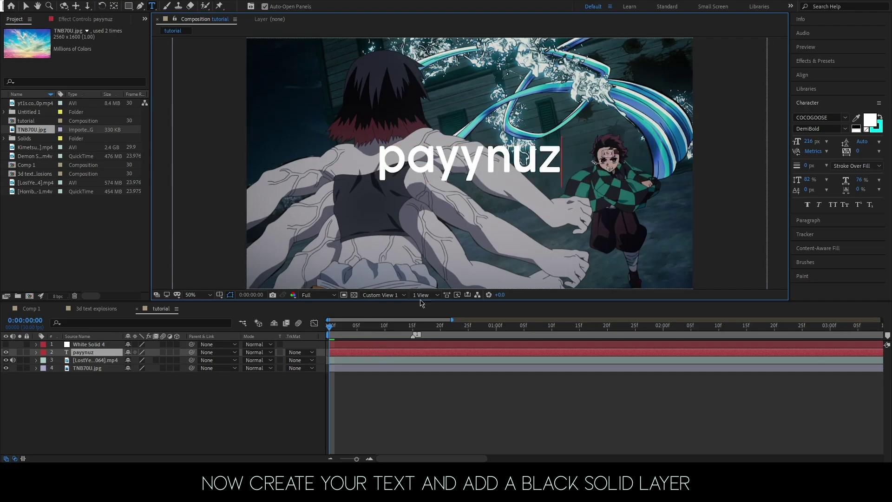
Add a black (000000) solid layer above the text
right_click(269, 390)
mouse_move(344, 291)
left_click(403, 315)
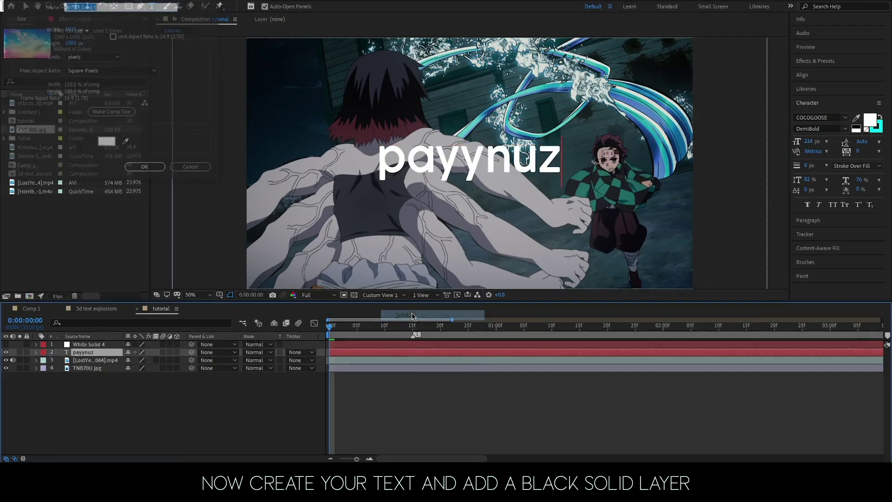
left_click(107, 143)
type("000000")
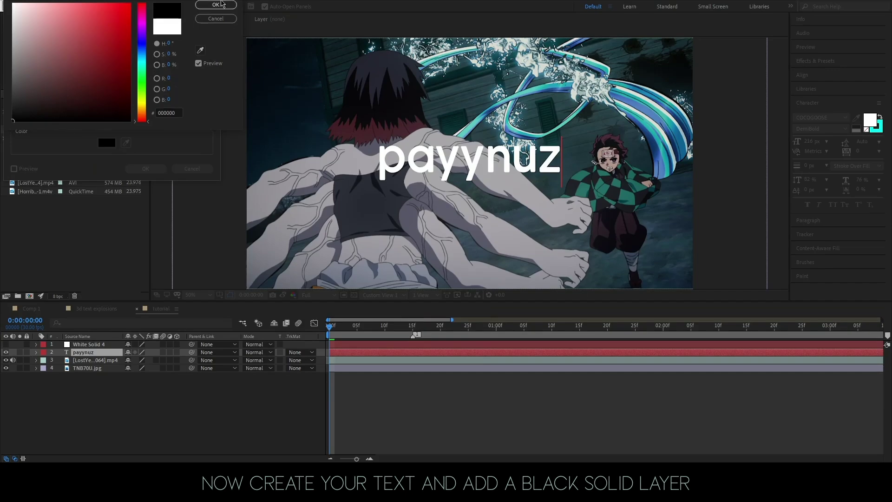
key("Return")
left_click(145, 168)
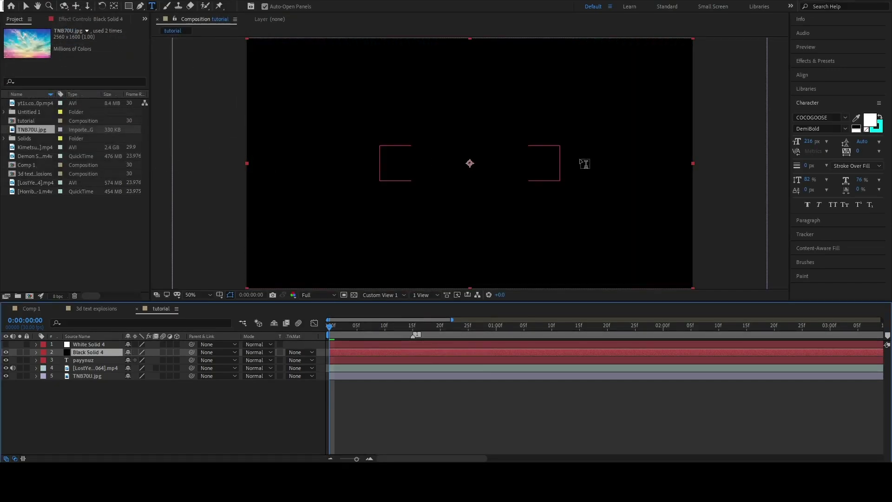
left_click(816, 61)
Find the Element effect and apply it to Black Solid 4
left_click(819, 72)
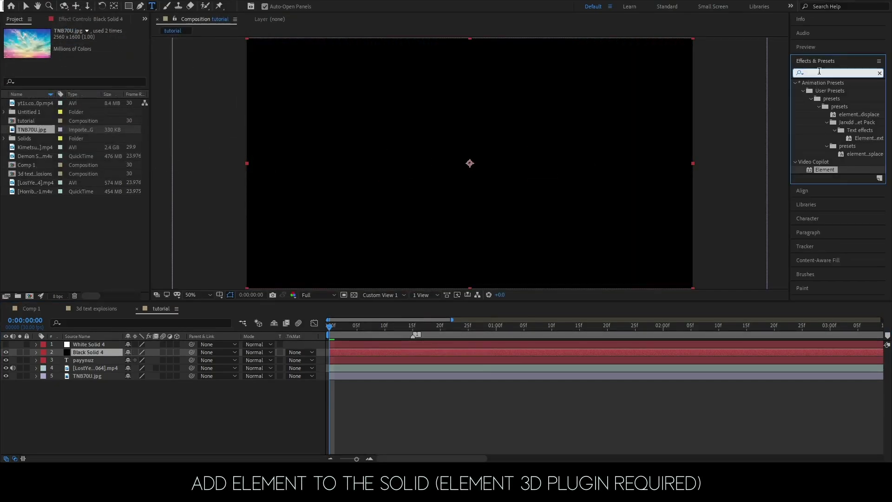
type("e")
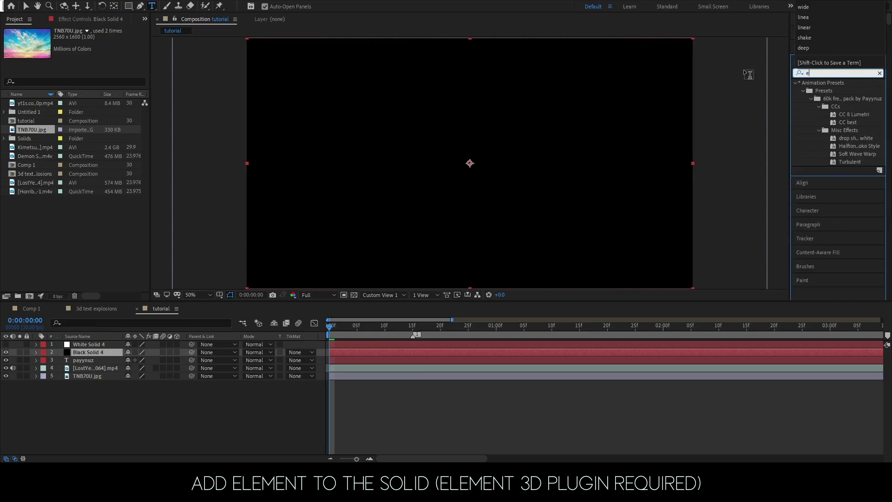
type("lk")
key("BackSpace")
key("BackSpace")
type("ement")
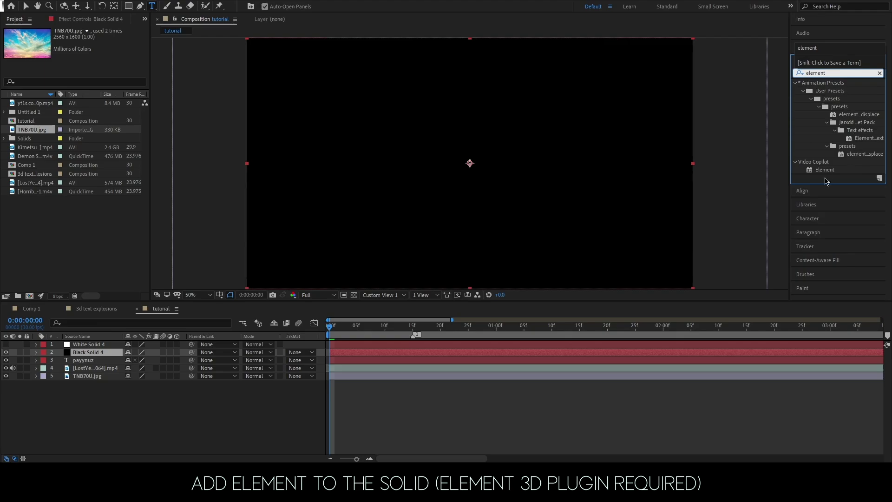
left_click_drag(825, 169, 350, 360)
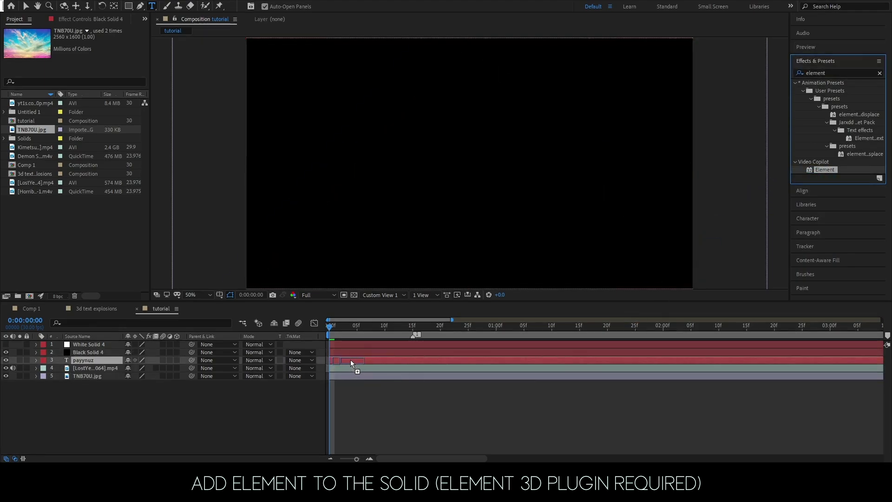
left_click_drag(357, 359, 354, 353)
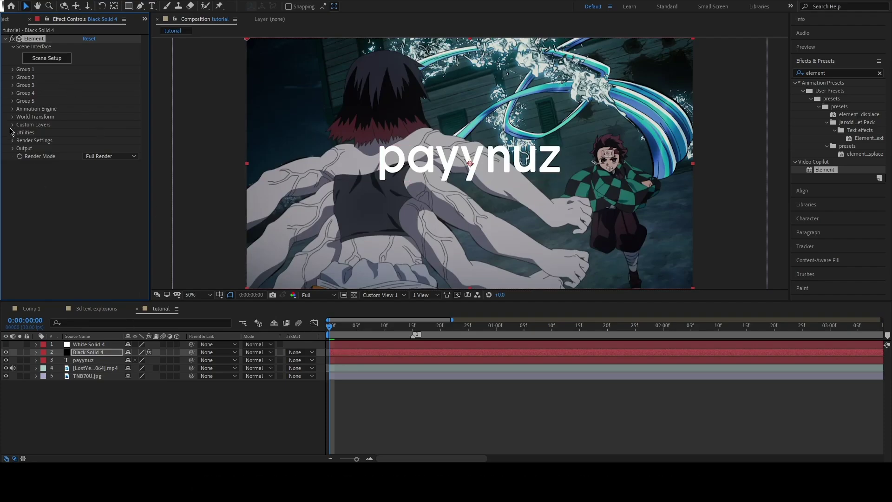
Set Element's Custom Layers Path Layer 1 to the payynuz text
left_click(12, 125)
left_click(20, 133)
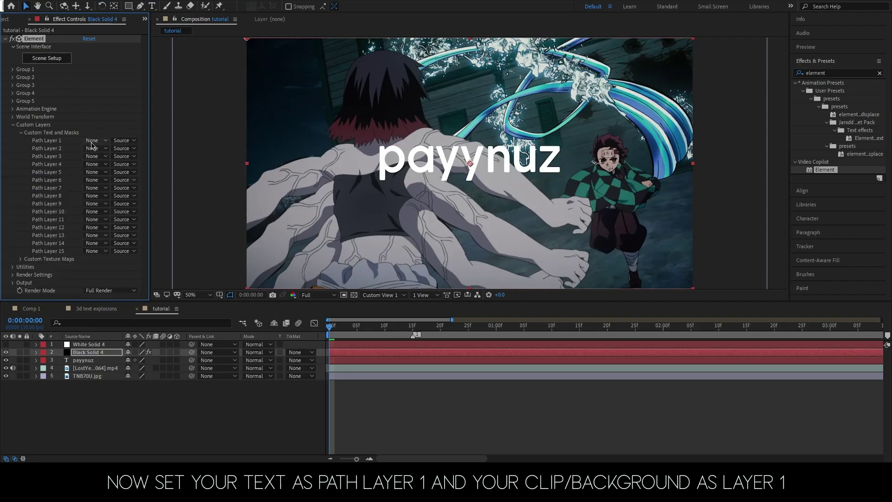
left_click(92, 141)
left_click(102, 185)
Set Custom Texture Maps Layer 1 to TNB70U.jpg
left_click(21, 259)
scroll(33, 232, "down", 3)
left_click(97, 203)
left_click(123, 268)
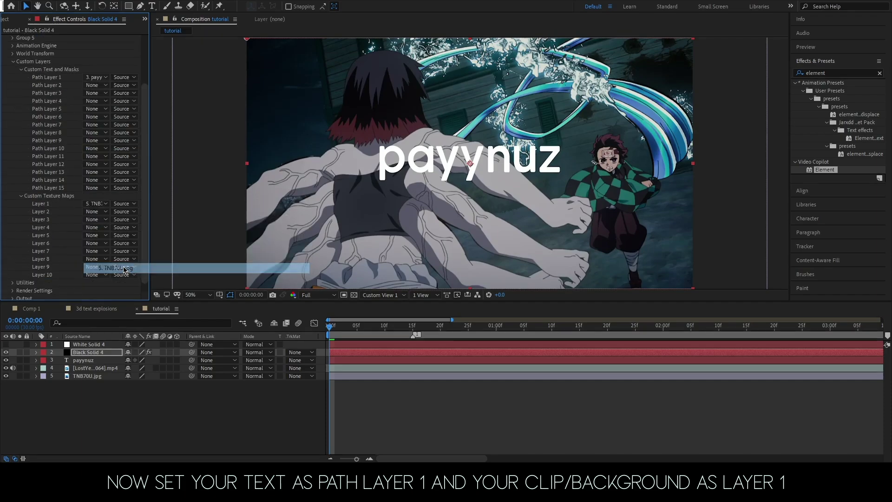
scroll(62, 168, "up", 3)
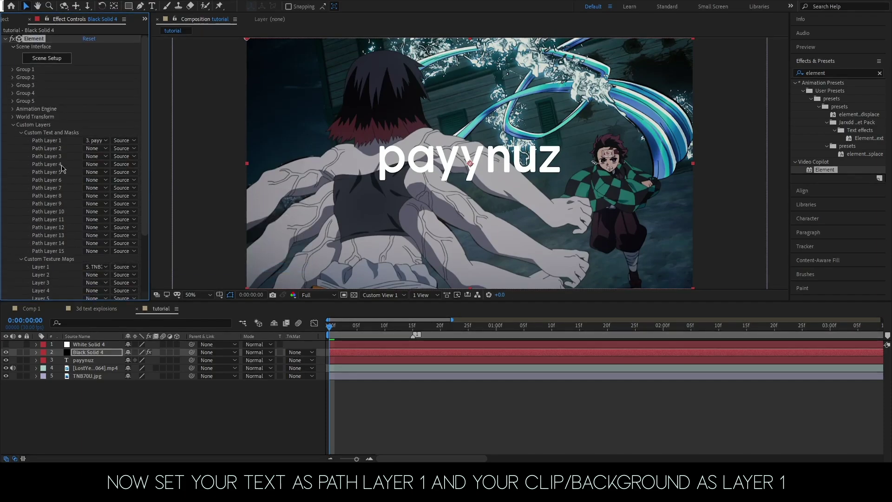
left_click(47, 58)
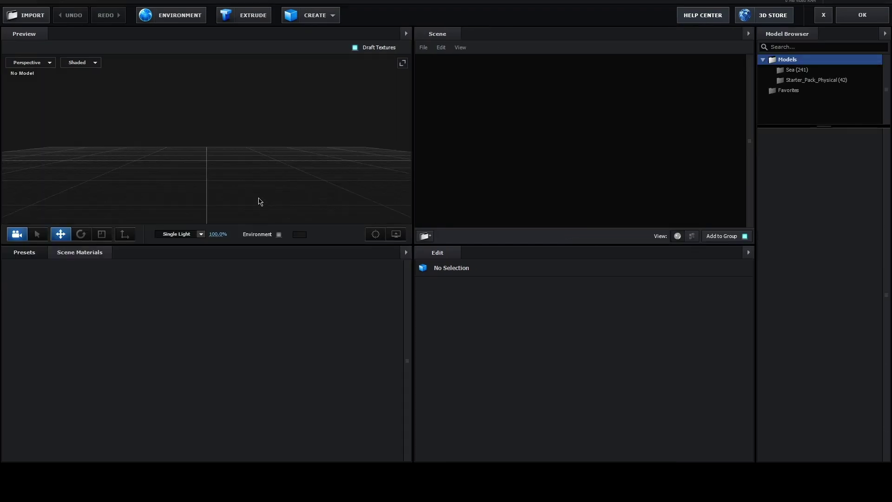
Extrude the payynuz text and give it the physical Mirror bevel
left_click(232, 16)
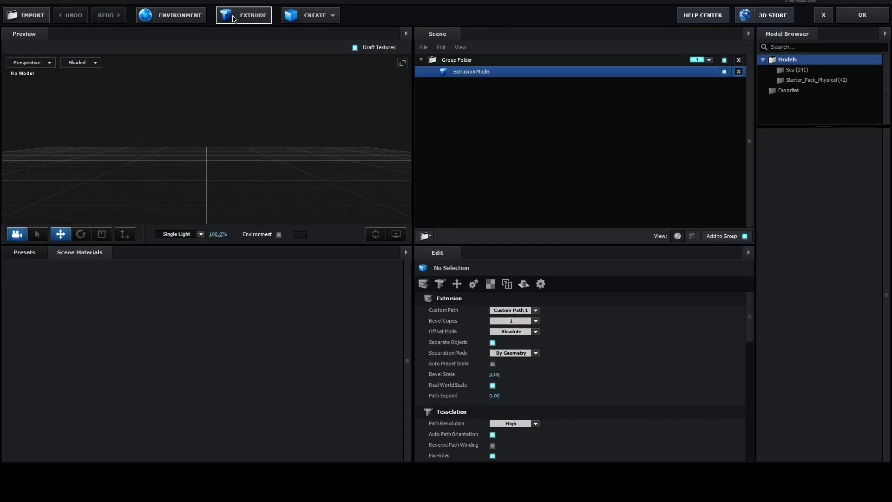
left_click(24, 252)
left_click(47, 275)
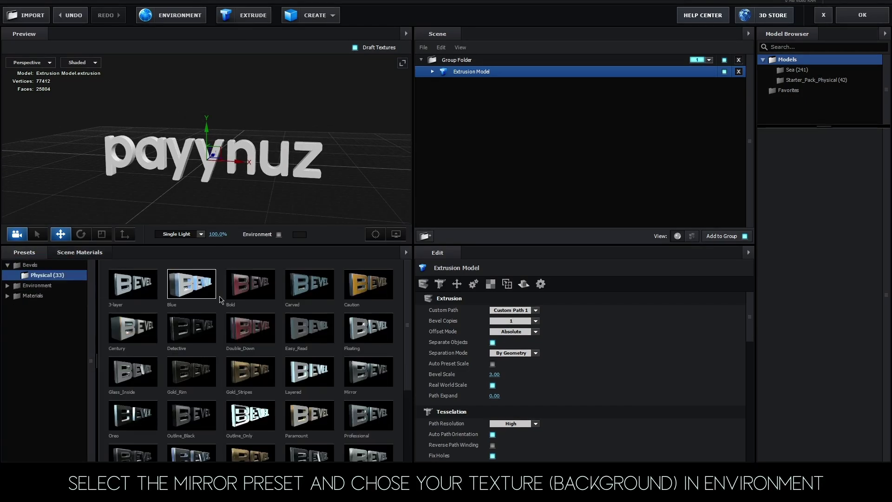
left_click(361, 370)
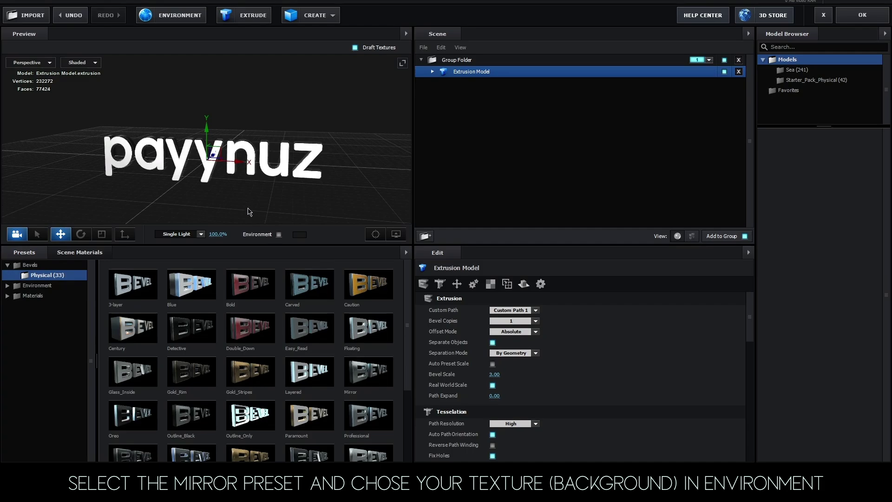
left_click(433, 72)
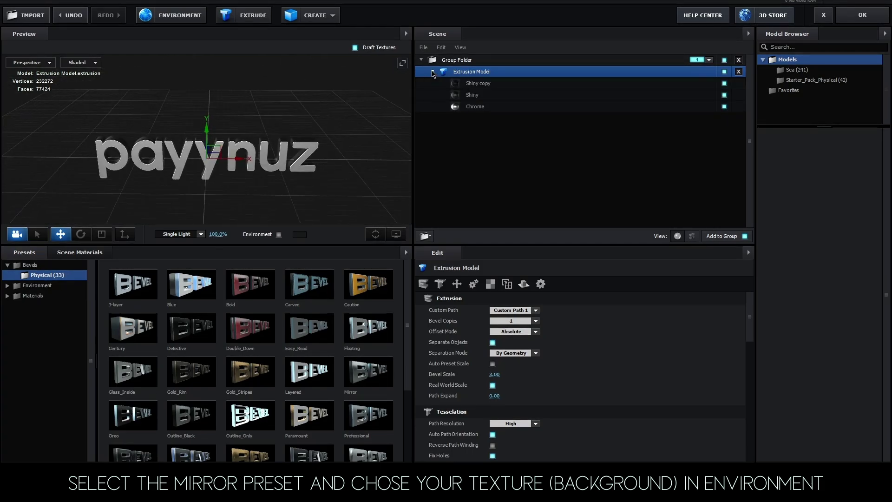
Use Custom Layer 1 as the scene environment and confirm the scene
left_click(172, 18)
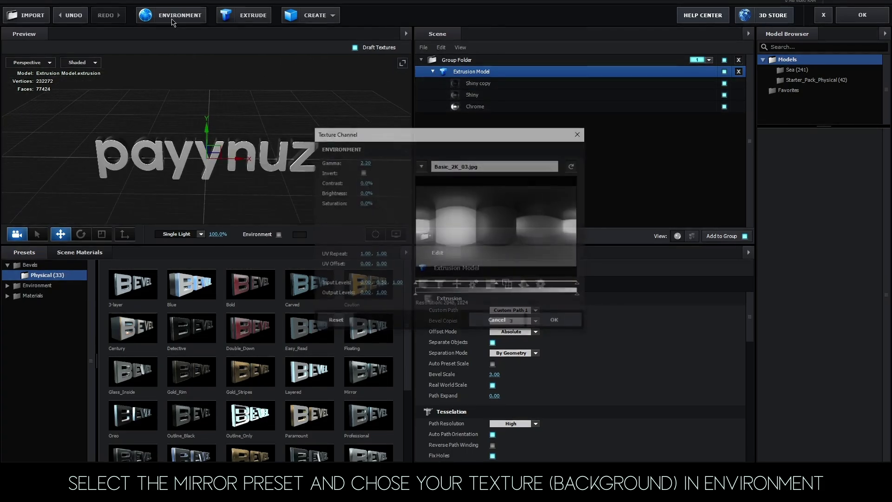
left_click(421, 166)
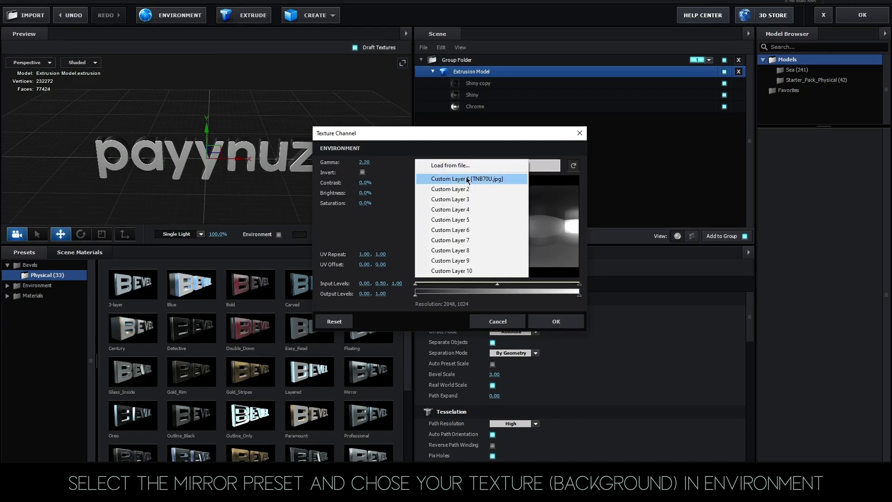
left_click(464, 177)
left_click(550, 321)
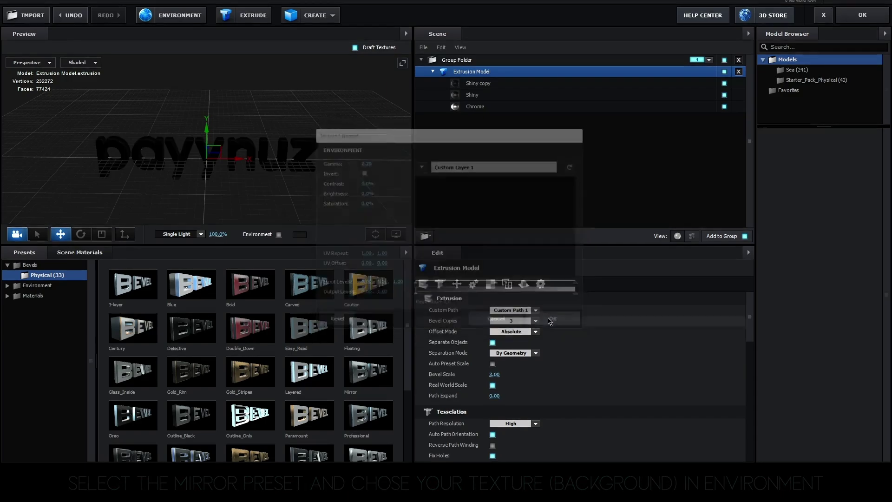
left_click(856, 21)
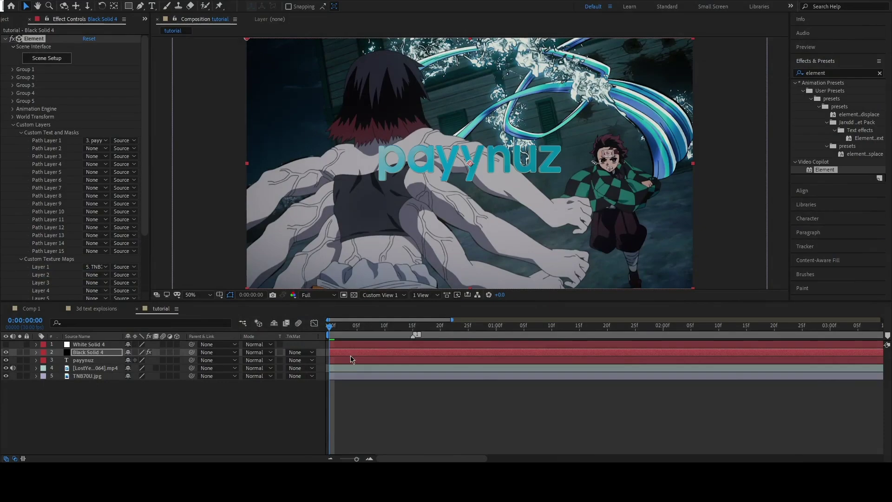
Try the anime video as texture map Layer 1 with the video as background
left_click(5, 368)
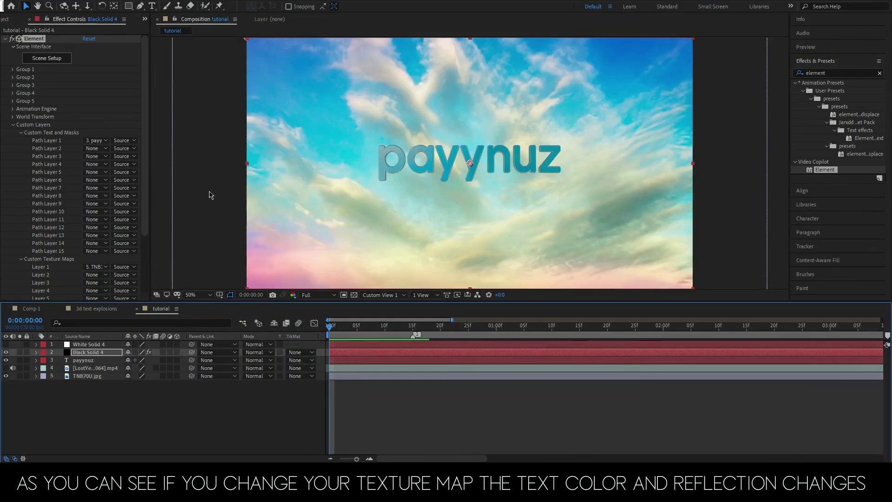
left_click(95, 268)
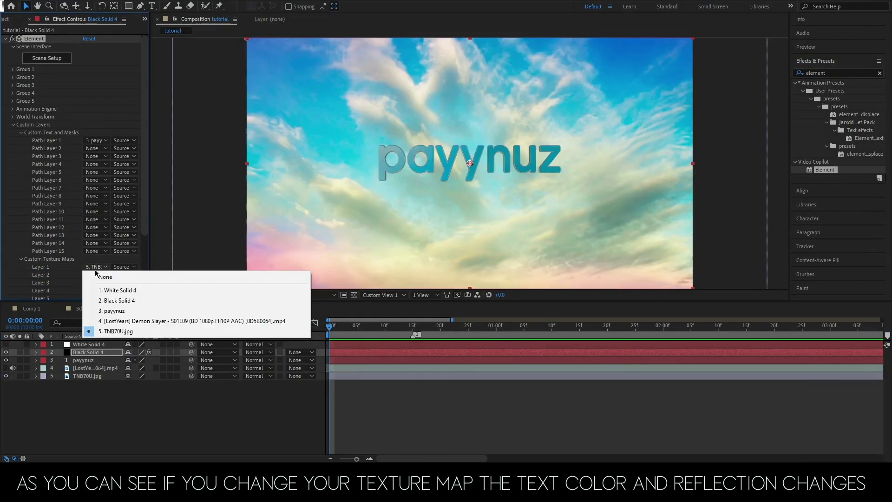
left_click(128, 322)
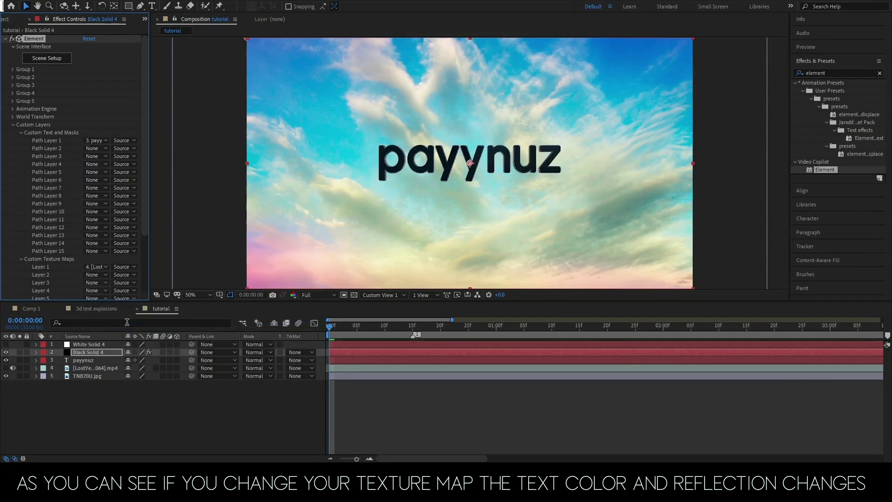
left_click(5, 376)
left_click(5, 368)
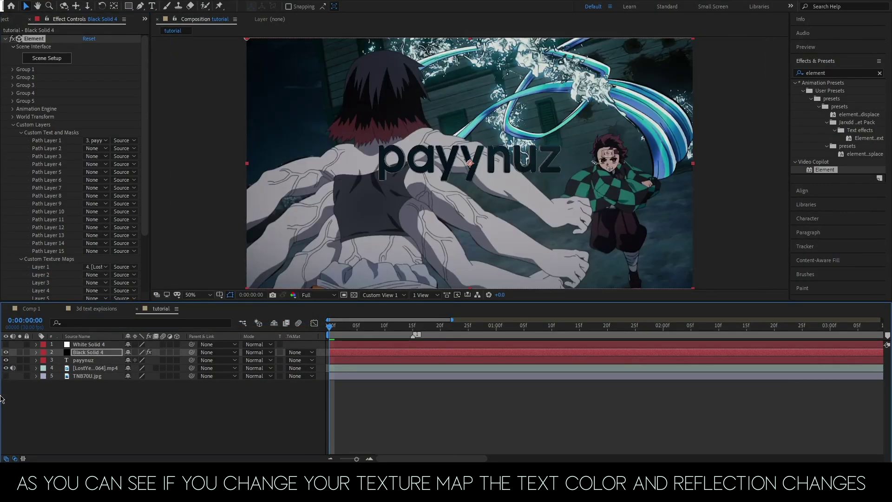
Restore the sky background and set texture map Layer 1 back to TNB70U.jpg
left_click(6, 376)
left_click(5, 368)
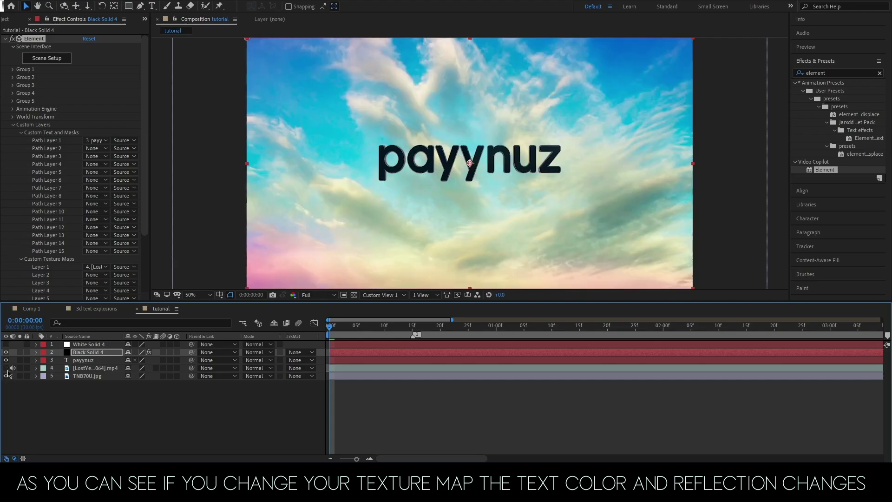
left_click(97, 267)
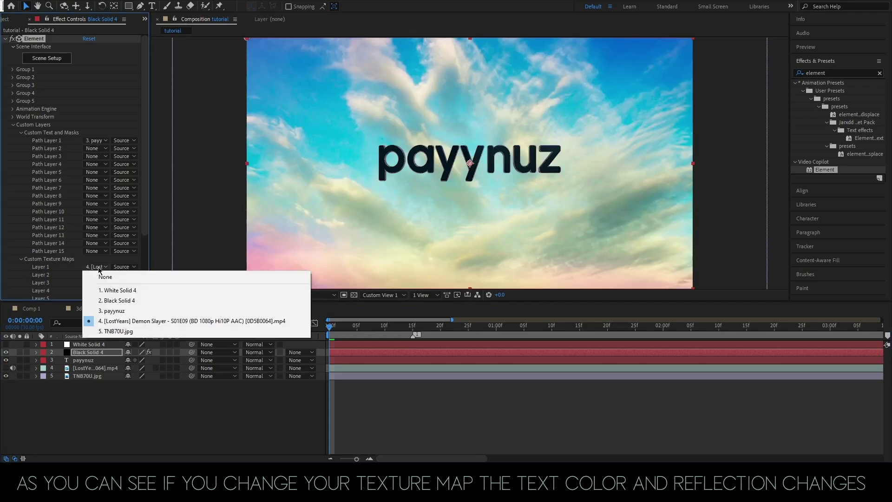
left_click(116, 335)
Place White Solid 4, visible, beneath the payynuz text as a white background
left_click_drag(74, 347, 80, 361)
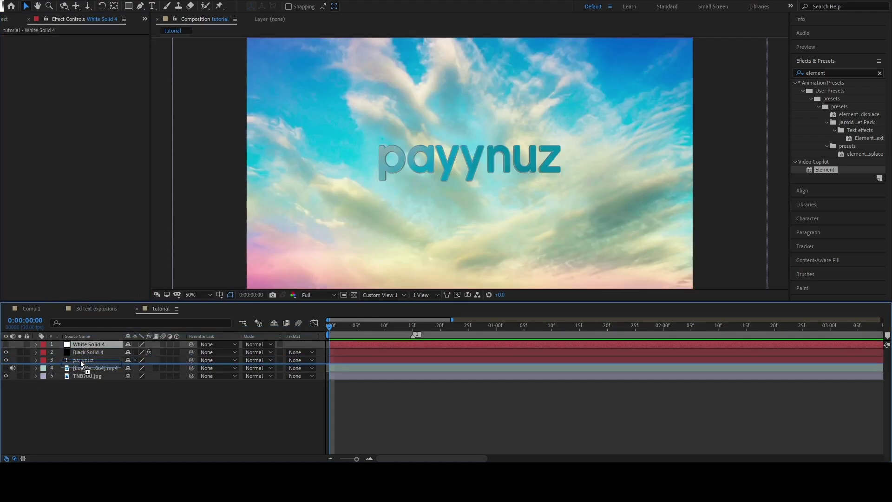
left_click(5, 361)
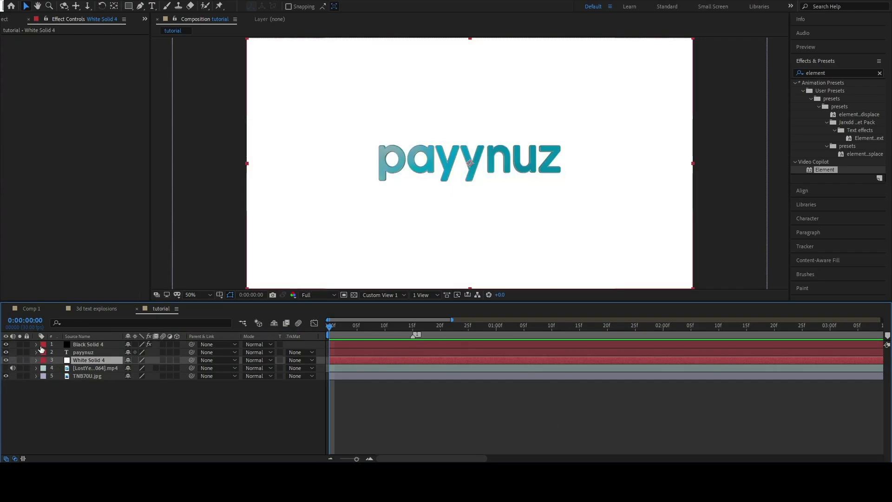
left_click(36, 345)
left_click(44, 353)
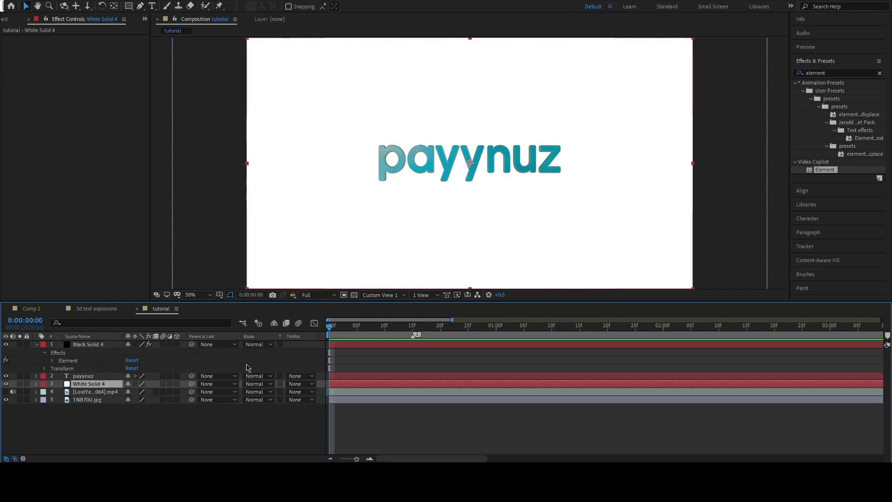
Show the Element effect's Group 1 > Particle Look settings
left_click(247, 368)
left_click(68, 361)
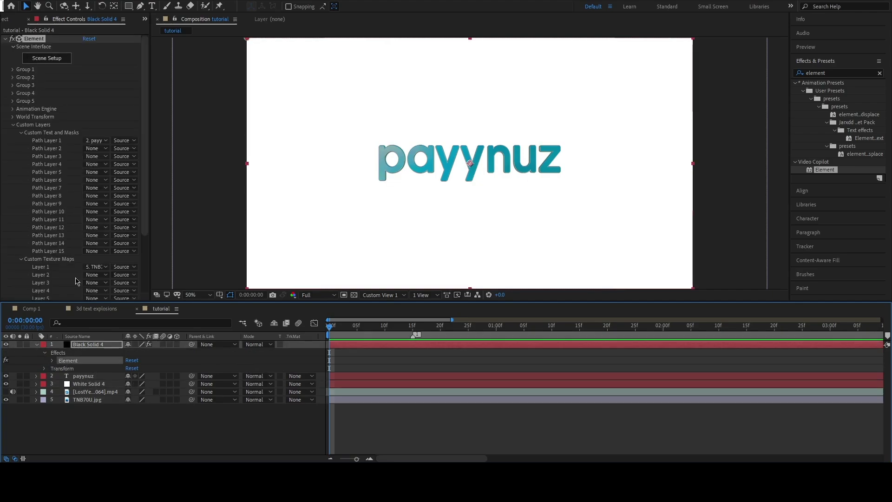
left_click(14, 125)
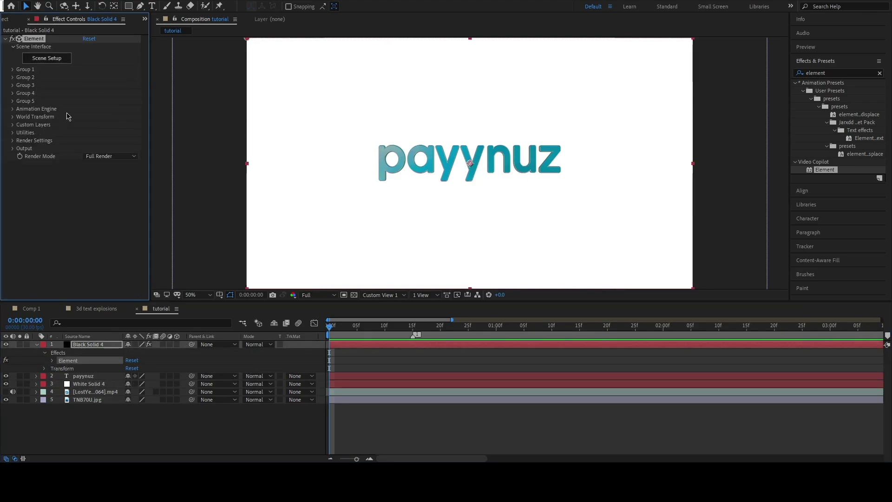
left_click(13, 70)
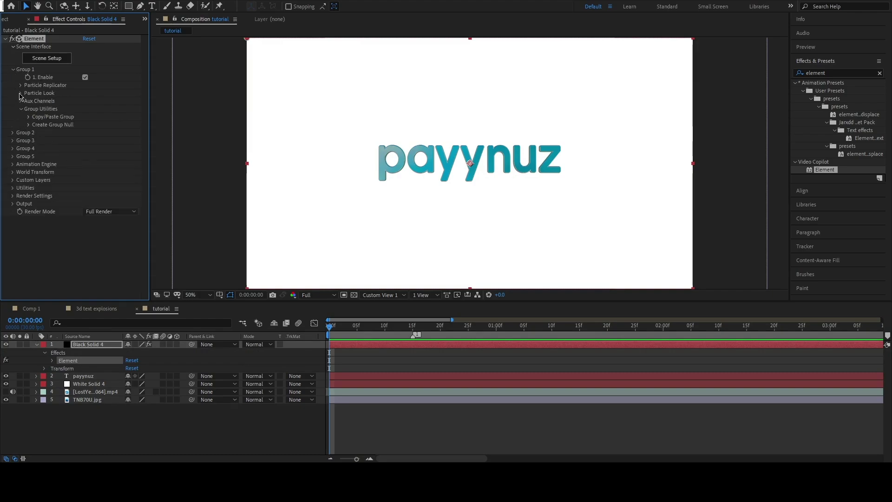
left_click(20, 93)
Enable Multi-Object and place the first Rotation keyframe at 15 frames
left_click(28, 157)
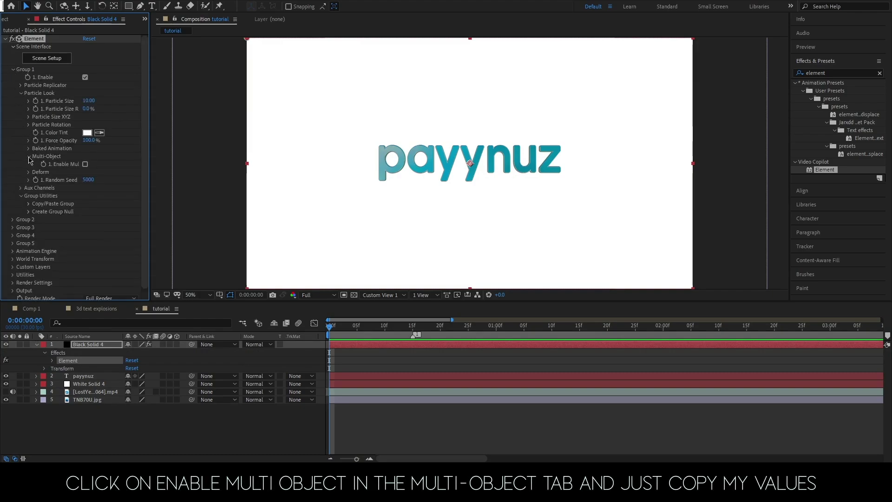
left_click(85, 164)
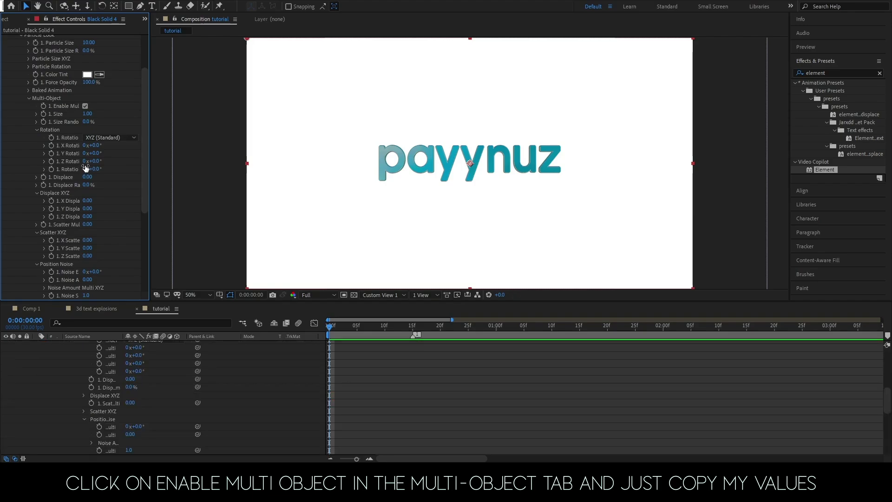
scroll(79, 130, "down", 5)
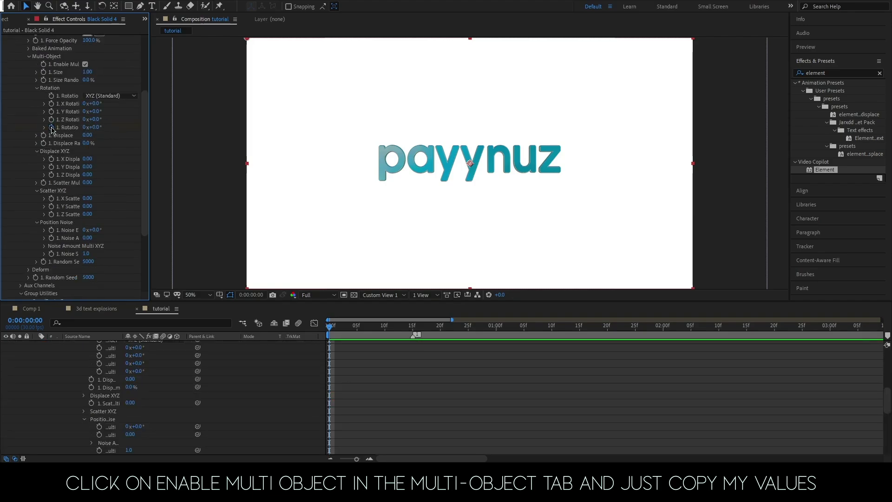
left_click_drag(329, 371, 413, 371)
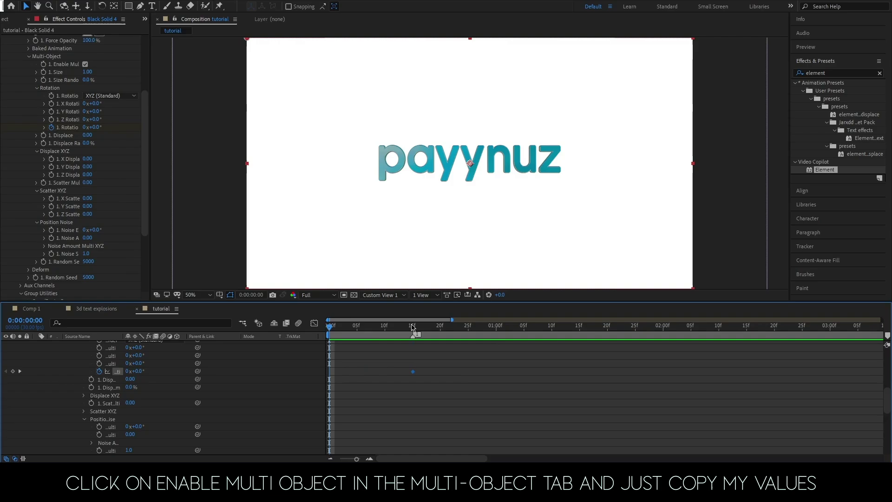
left_click(413, 331)
key("space")
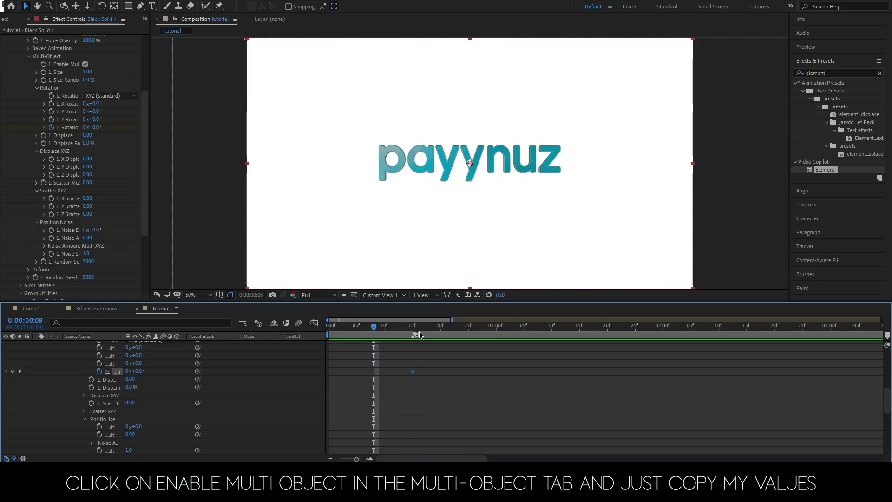
Keyframe Rotation to 135° at 2:05 and 17° at 15 frames, then preview
left_click_drag(384, 331, 691, 327)
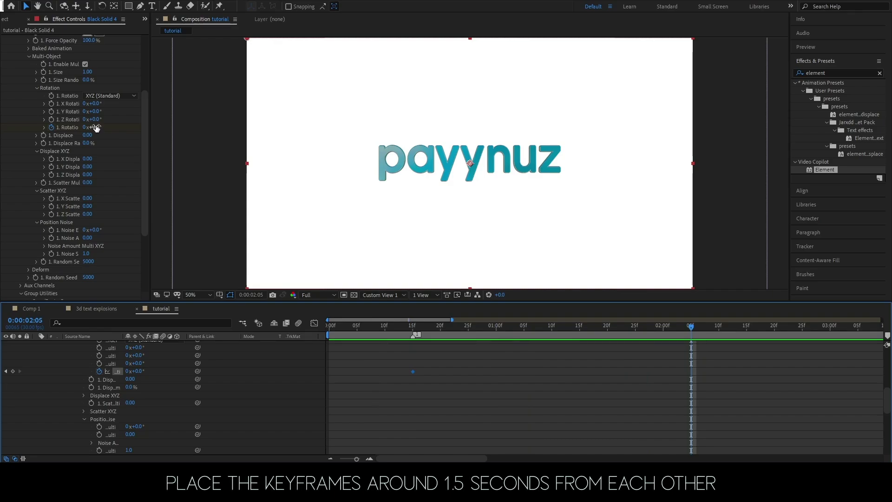
left_click_drag(92, 127, 163, 129)
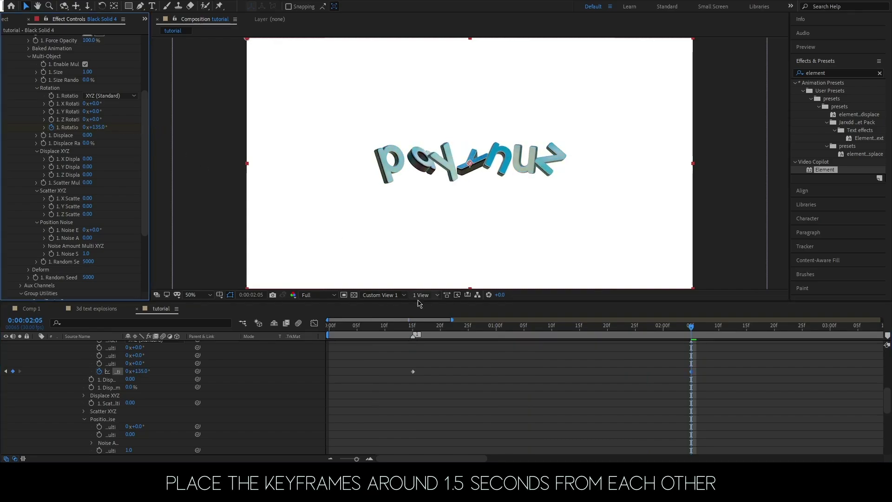
left_click(412, 325)
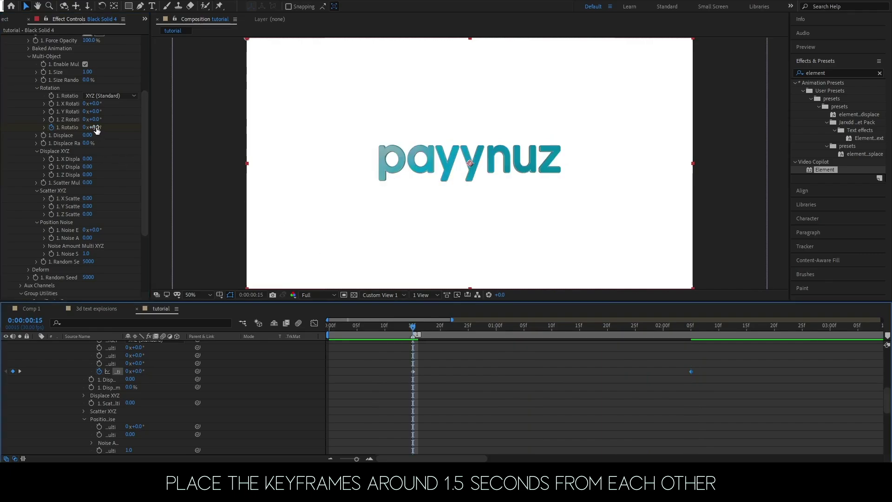
left_click_drag(97, 130, 101, 130)
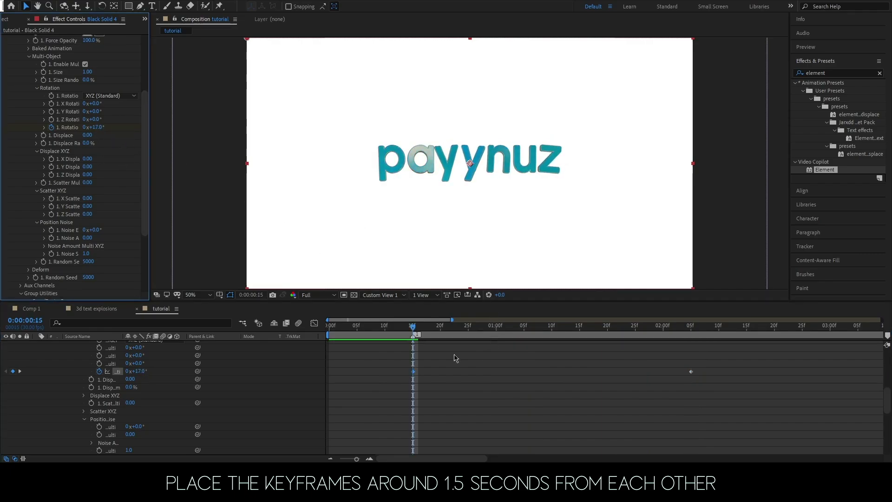
key("space")
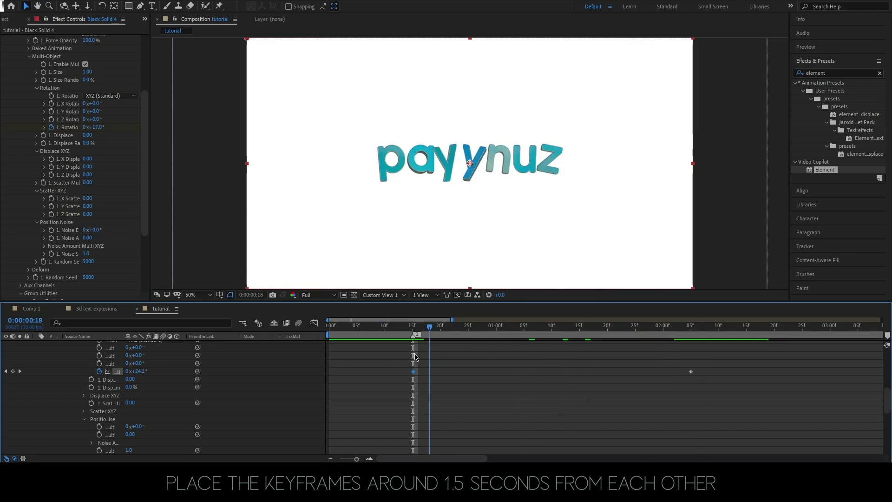
scroll(39, 165, "up", 1)
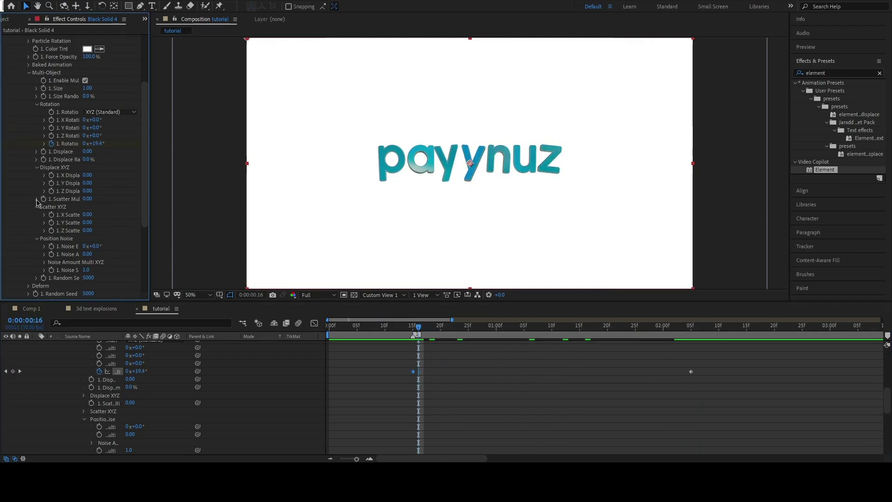
Keyframe Scatter Multiplier from 0 at 15 frames to 21.74 at 2:05, then preview
left_click(37, 199)
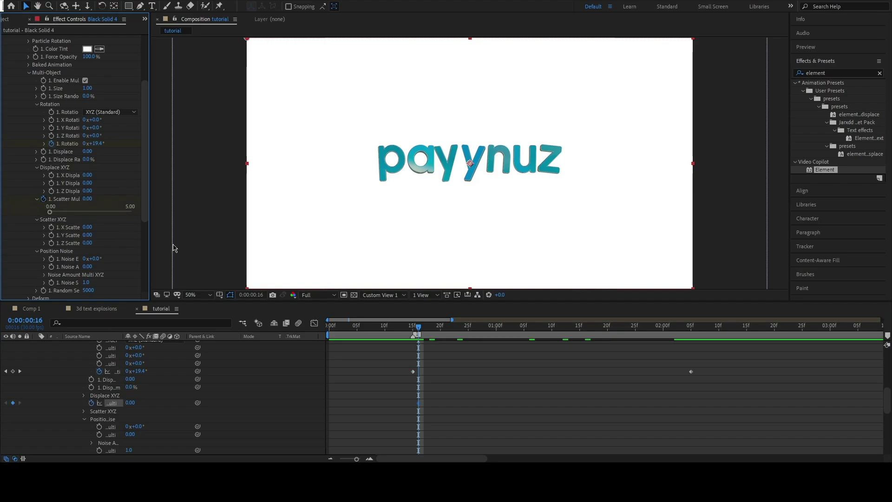
left_click_drag(419, 403, 414, 403)
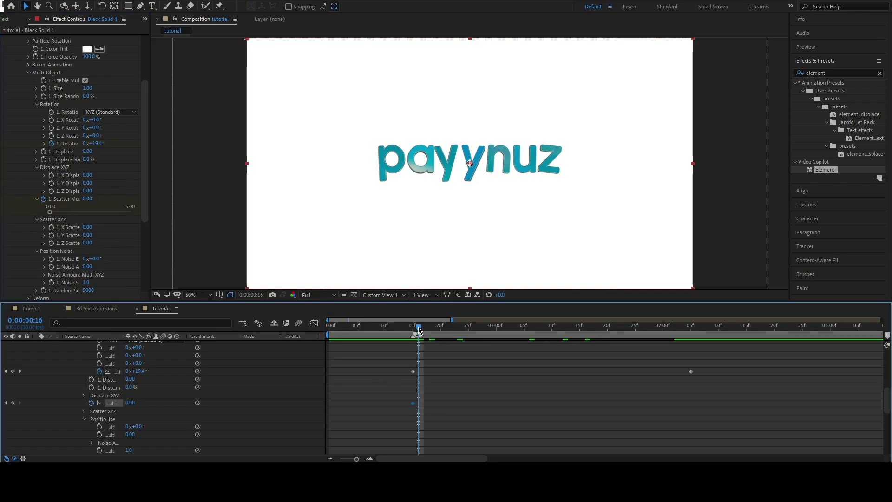
left_click_drag(419, 331, 692, 338)
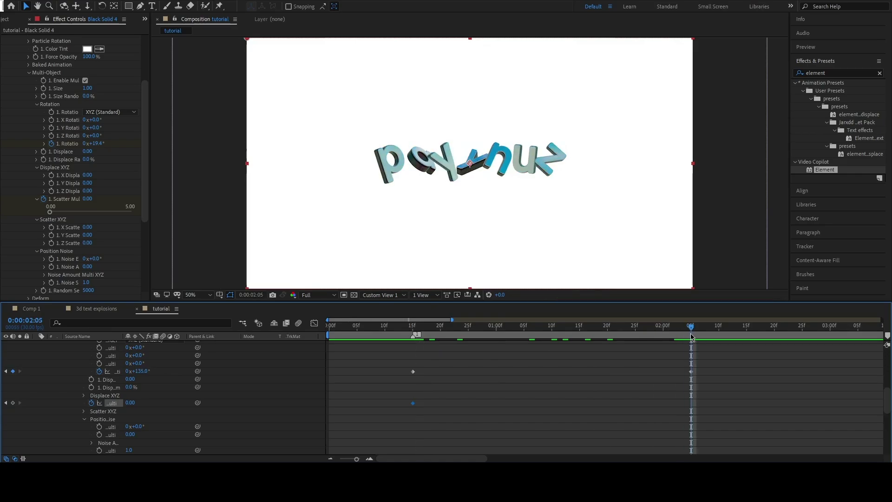
left_click(88, 200)
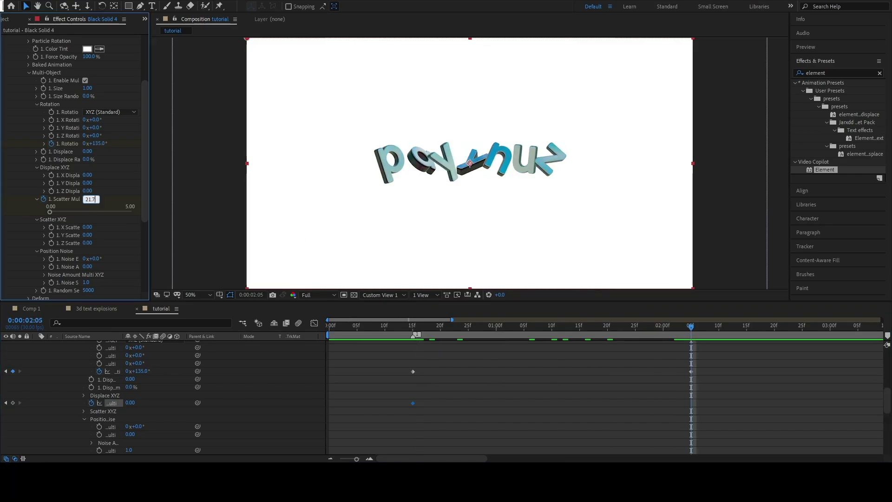
key("Return")
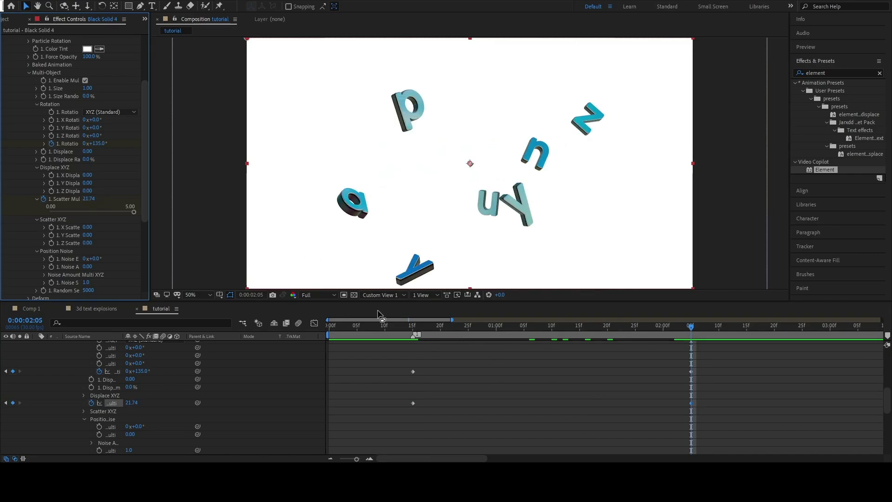
left_click(415, 326)
key("space")
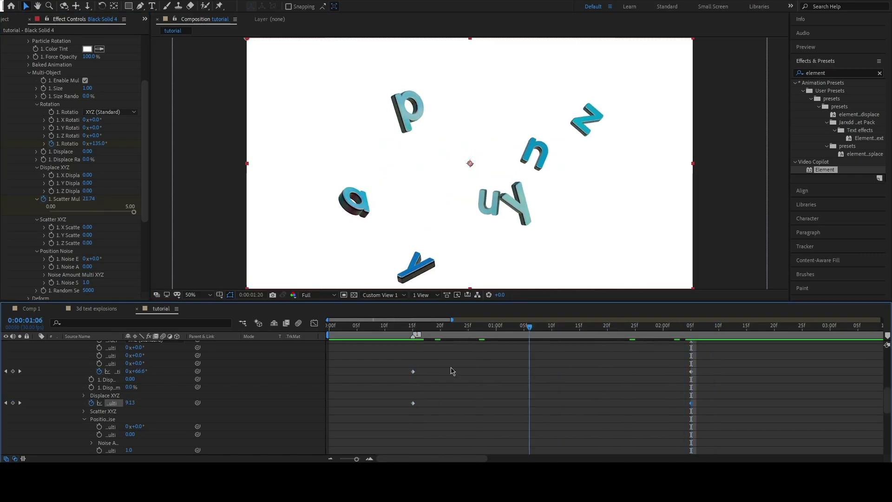
key("space")
scroll(85, 209, "down", 2)
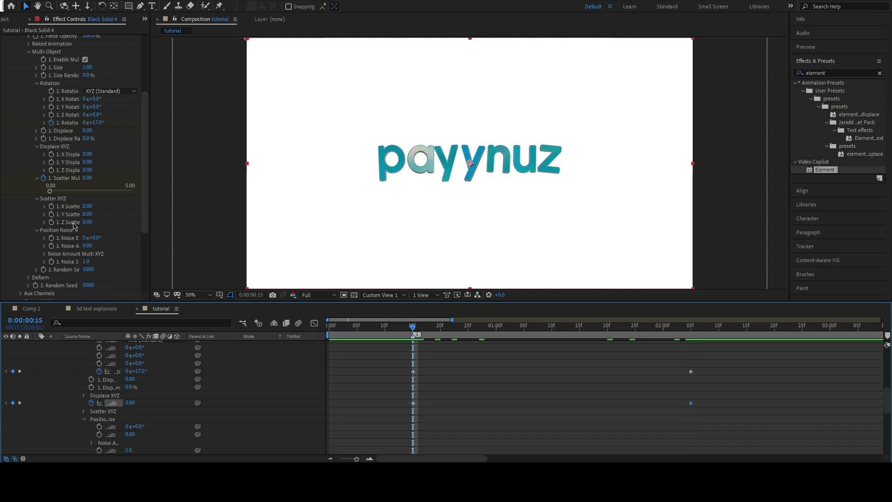
At 2:05, keyframe Scatter X 23.10, Y -3.40, Z 25.30 and scrub to check
left_click(53, 212)
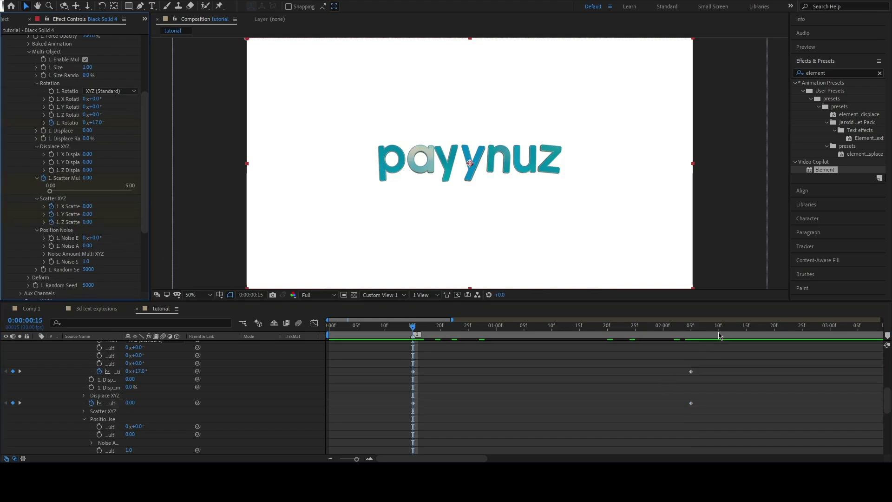
left_click(691, 326)
left_click(107, 230)
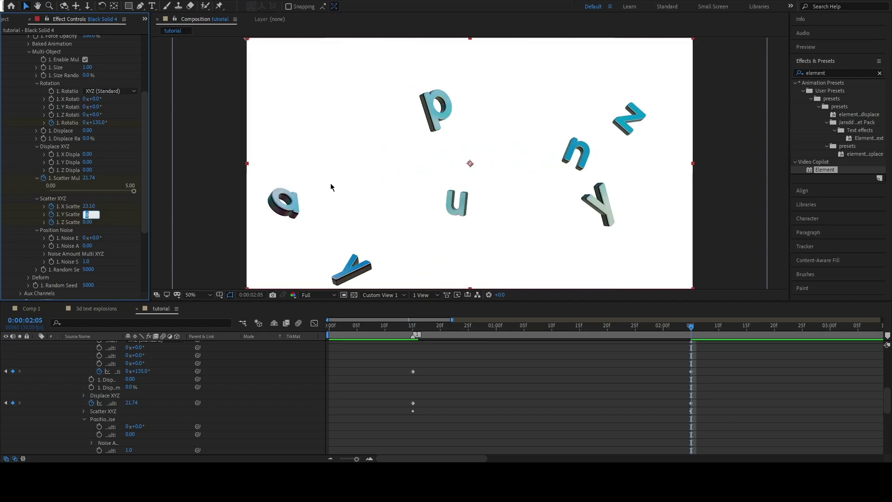
type("-3.4")
key("Return")
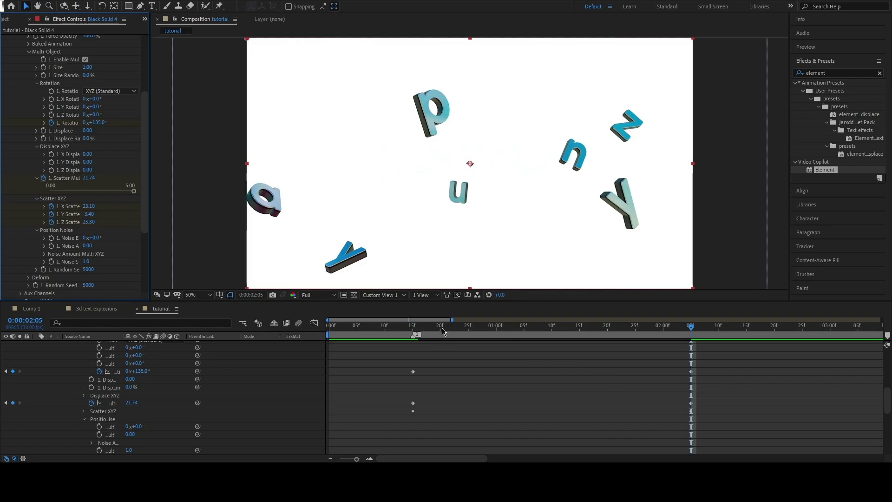
mouse_move(442, 331)
left_mouse_down()
mouse_move(658, 333)
mouse_move(593, 333)
left_mouse_up()
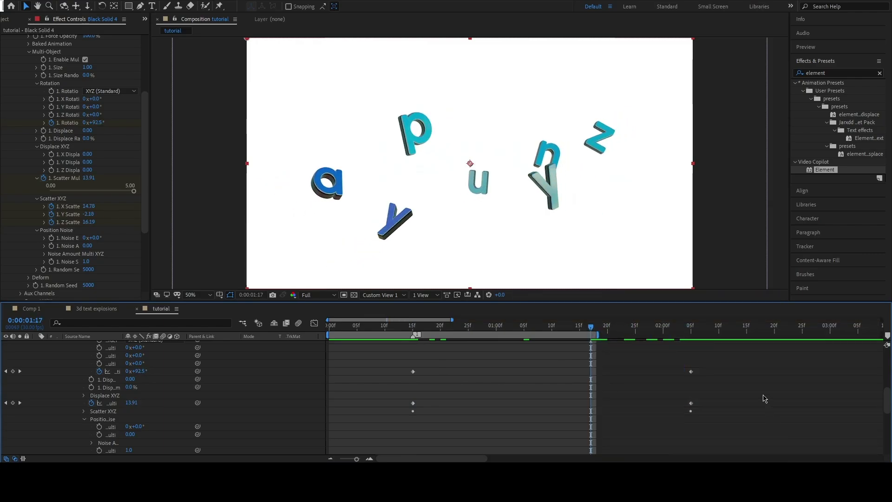
Apply Easy Ease (F9) to all the explosion keyframes
left_click(85, 412)
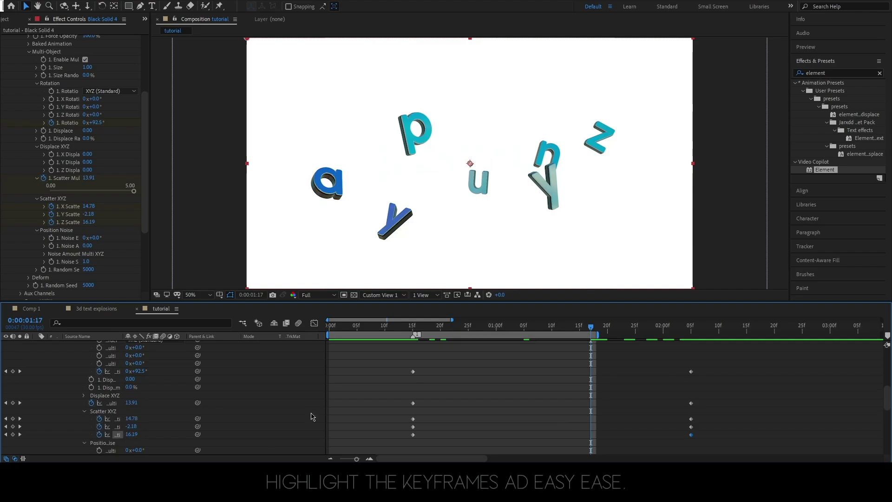
mouse_move(720, 438)
left_mouse_down()
mouse_move(442, 392)
mouse_move(336, 352)
left_mouse_up()
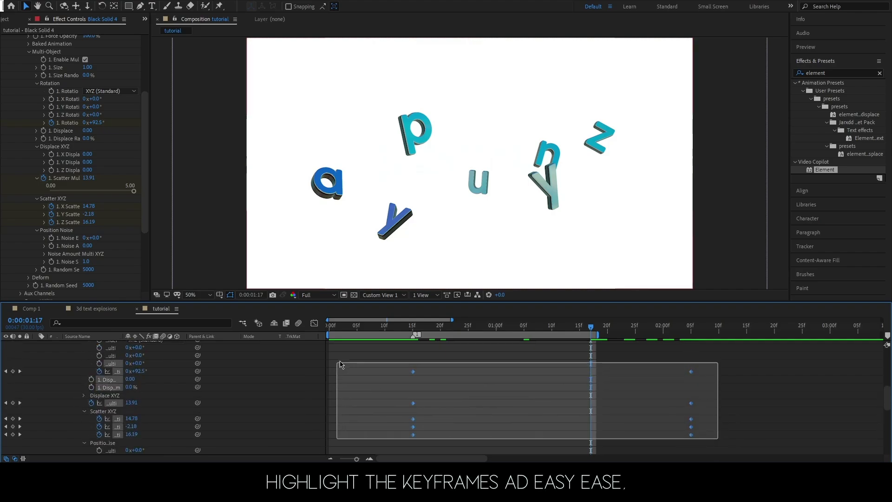
key("F9")
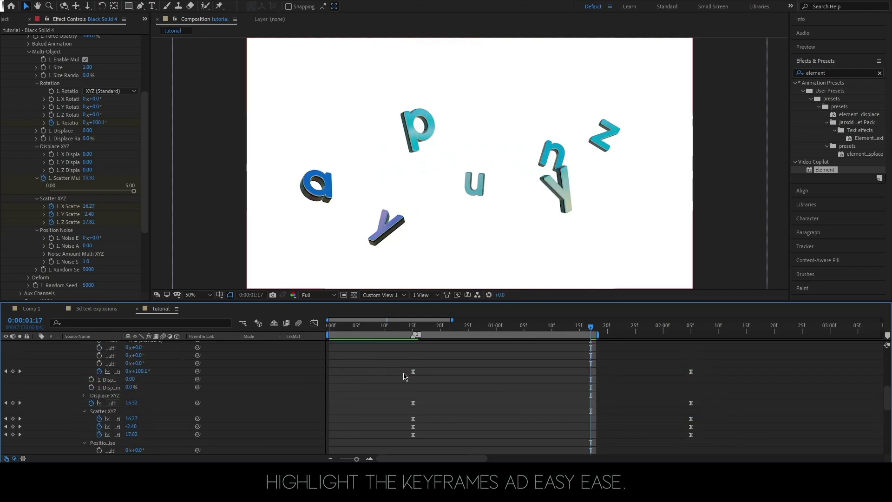
Reshape the Rotation curve in the Graph Editor to start fast and ease out
left_click(315, 323)
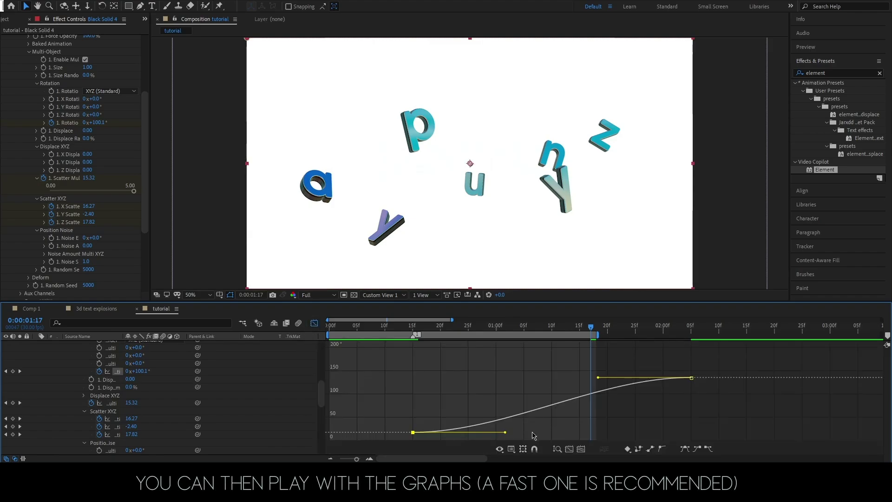
left_click(582, 448)
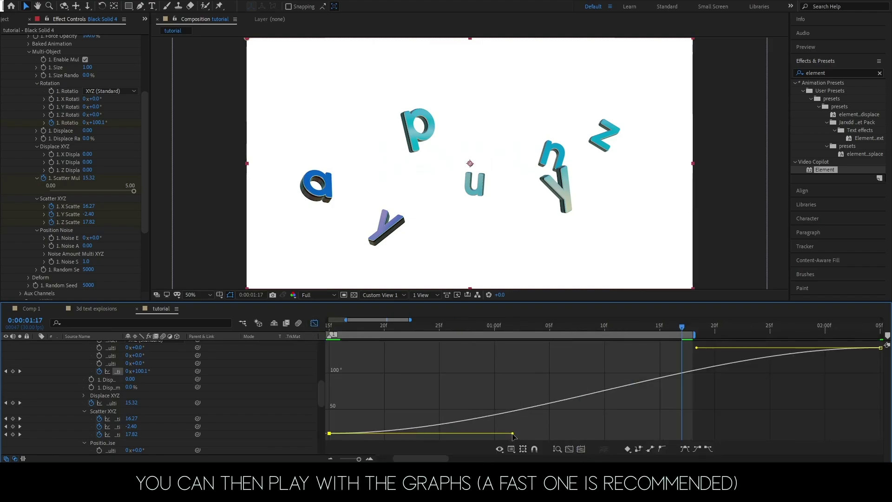
left_click_drag(513, 433, 333, 354)
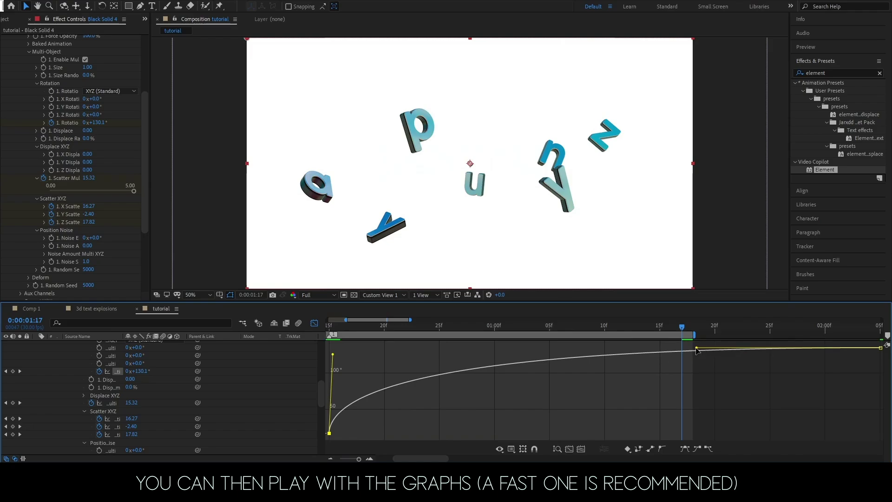
left_click_drag(697, 348, 427, 355)
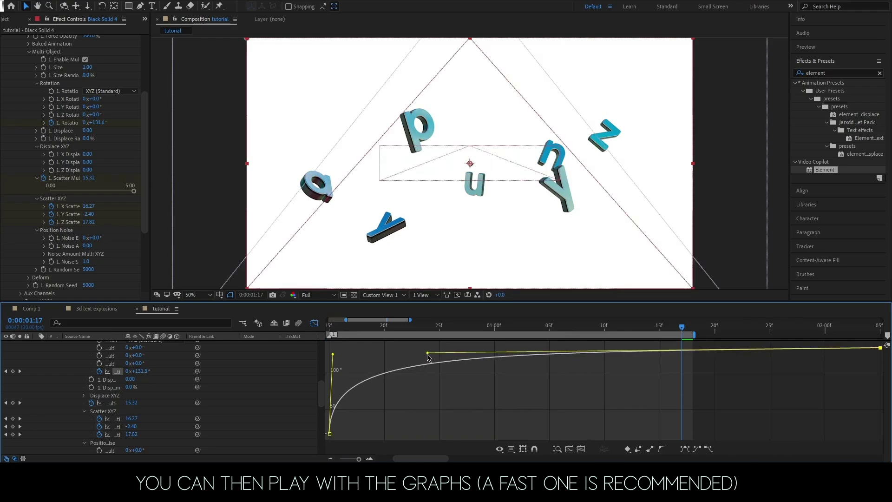
left_click(336, 357)
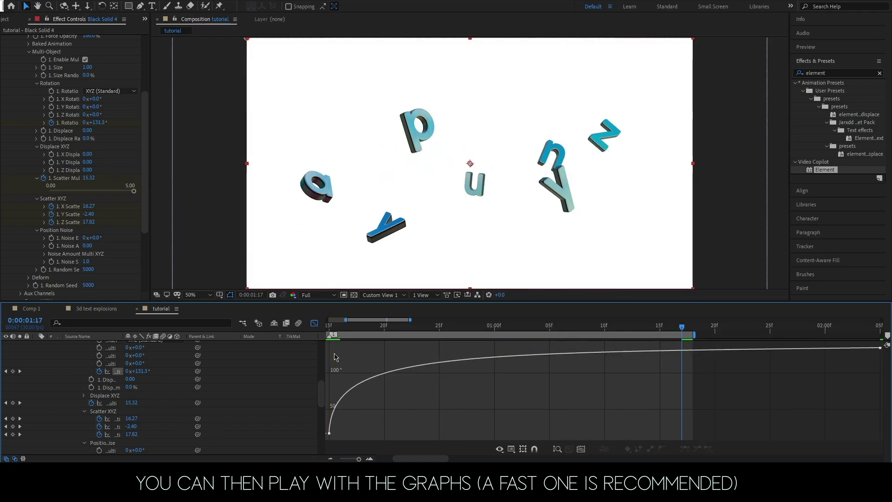
left_click(344, 396)
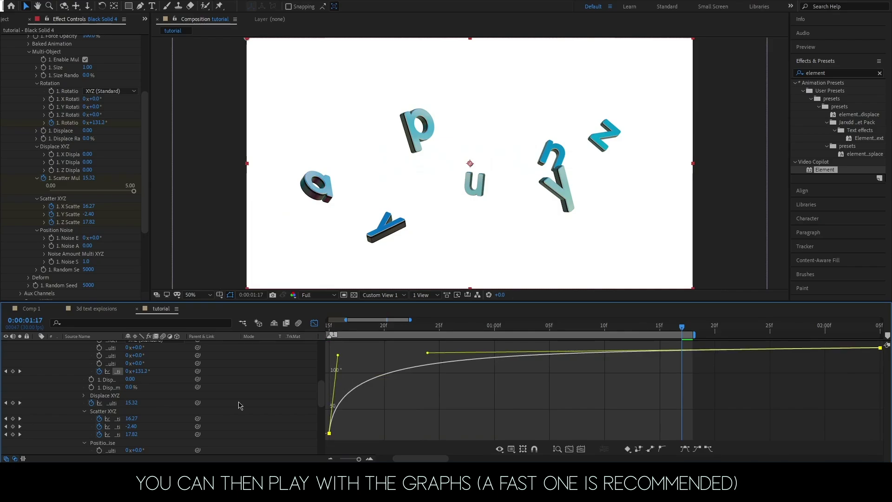
Bring the Scatter Multiplier curve into the graph and select its keyframes
left_click(111, 402)
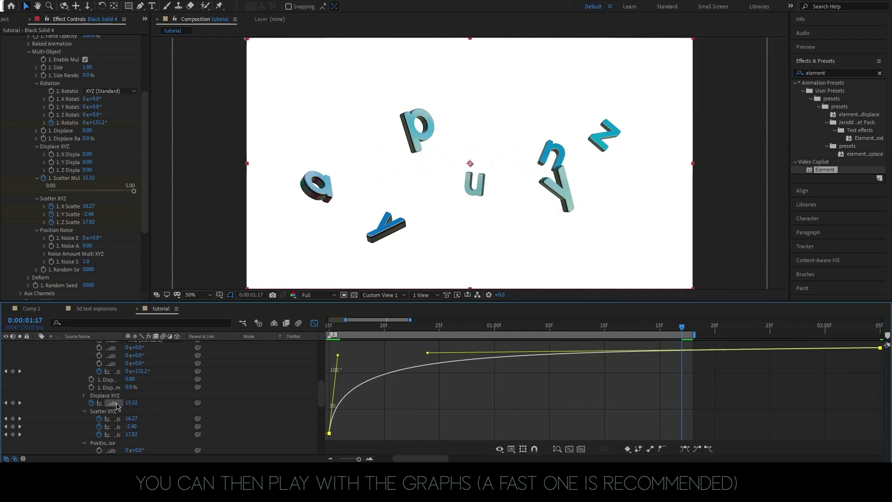
left_click(584, 450)
left_click(389, 431)
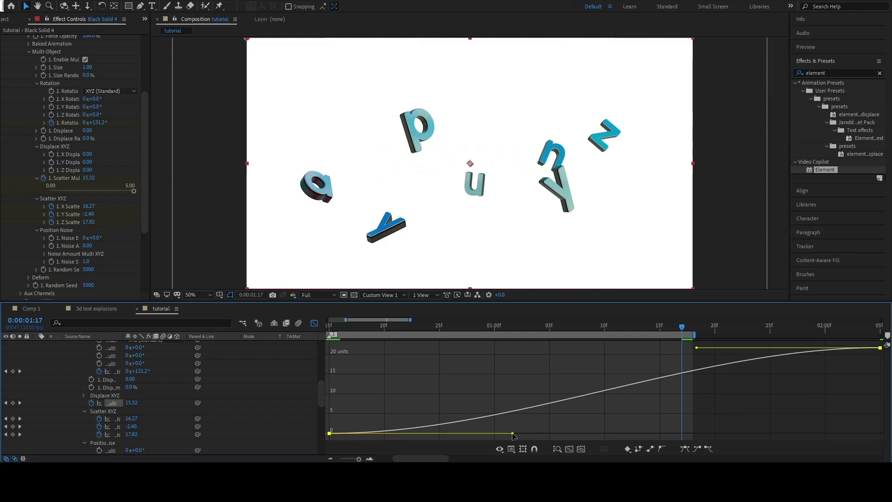
Reshape the open curve and the X Scatter curve to start steep and flatten at the end
left_click_drag(513, 434, 352, 356)
left_click_drag(700, 350, 415, 359)
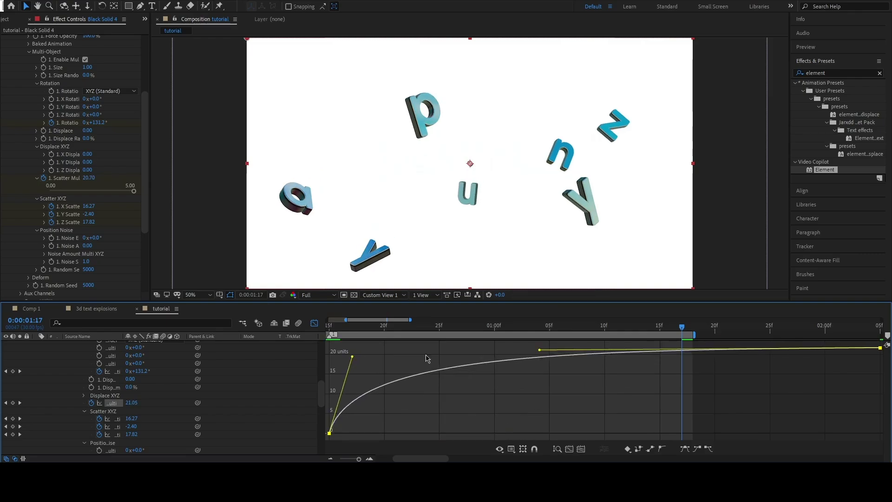
left_click(116, 419)
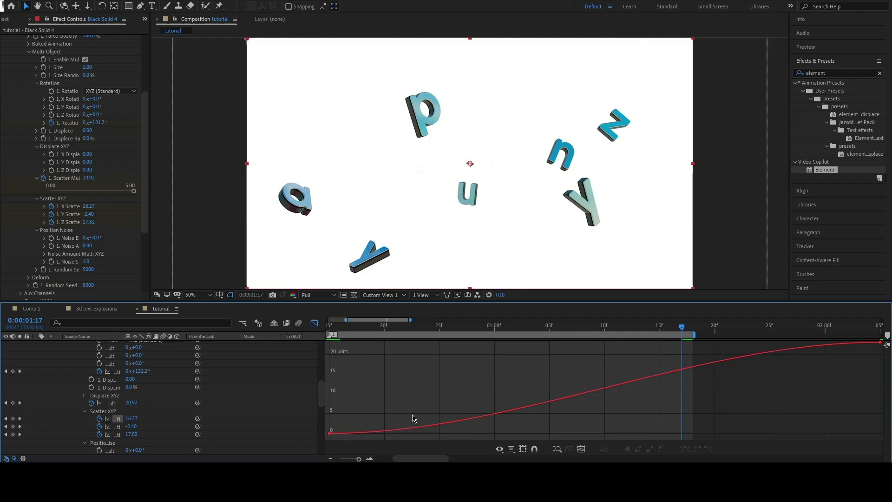
left_click(530, 408)
left_click_drag(515, 434, 353, 348)
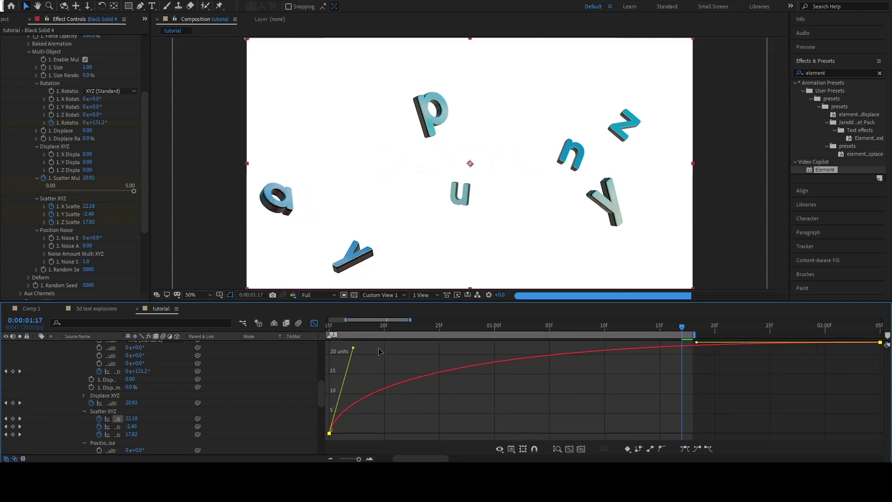
left_click_drag(697, 343, 432, 352)
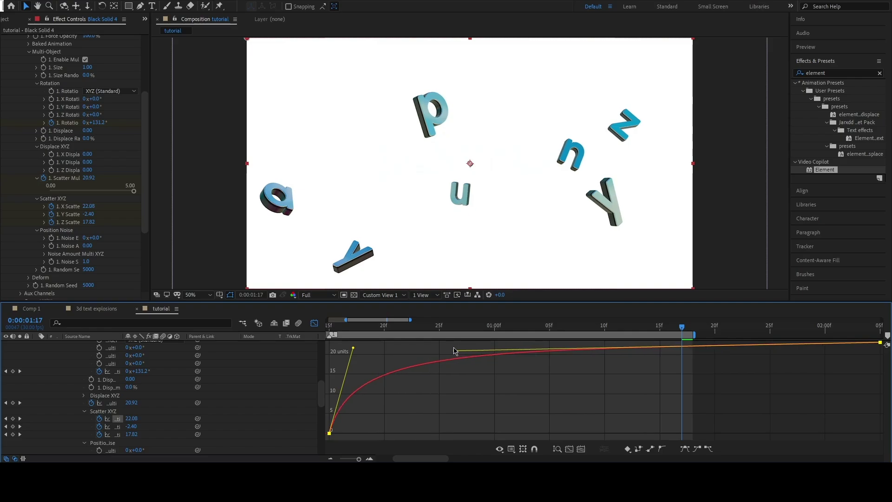
left_click_drag(352, 349, 354, 355)
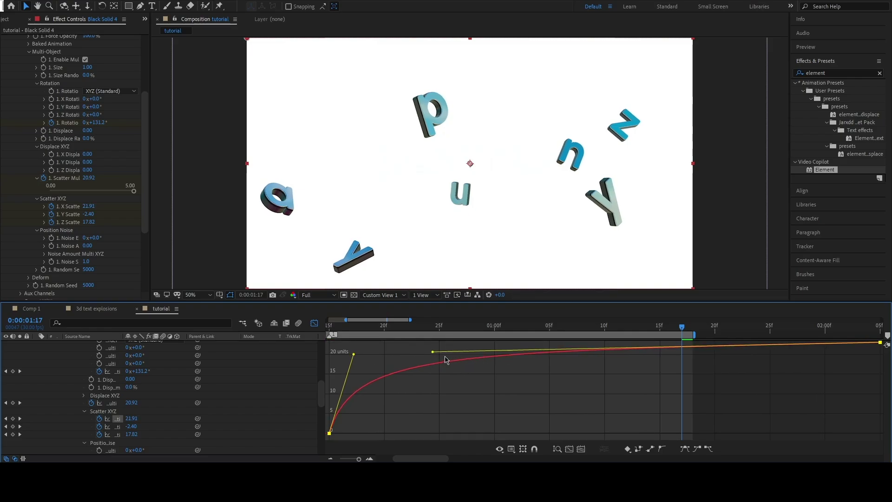
left_click_drag(432, 352, 415, 348)
Fit the Y Scatter curve and drag its handles for a steep drop and early flattening
left_click(119, 426)
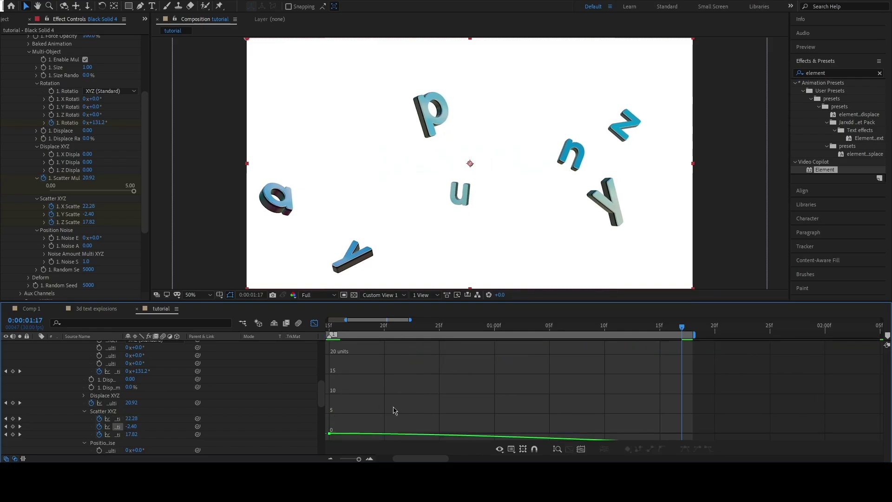
left_click(581, 449)
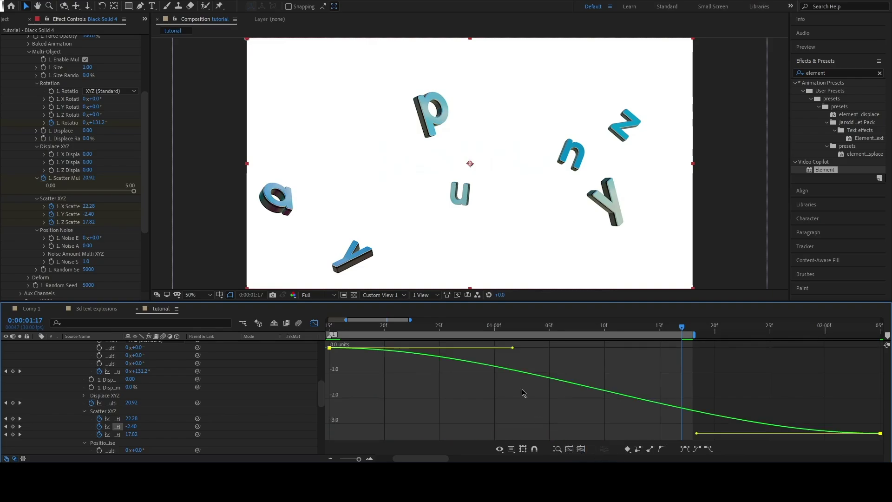
left_click_drag(512, 349, 351, 428)
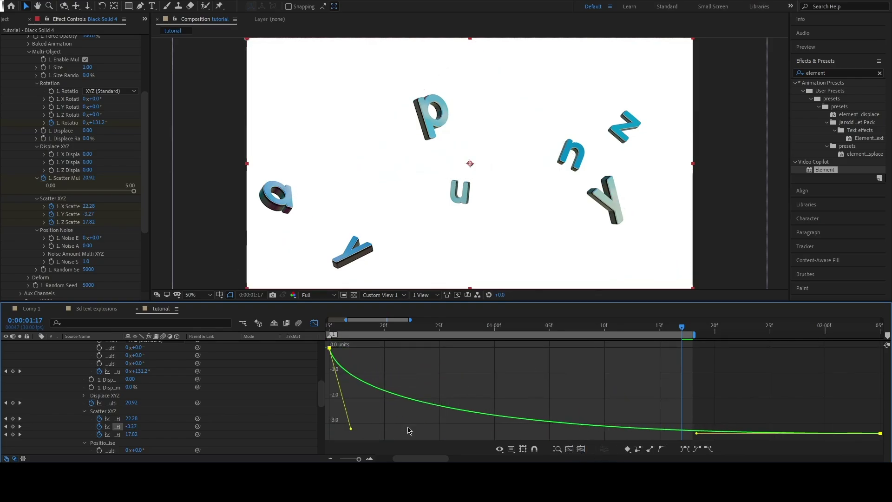
left_click_drag(699, 433, 417, 427)
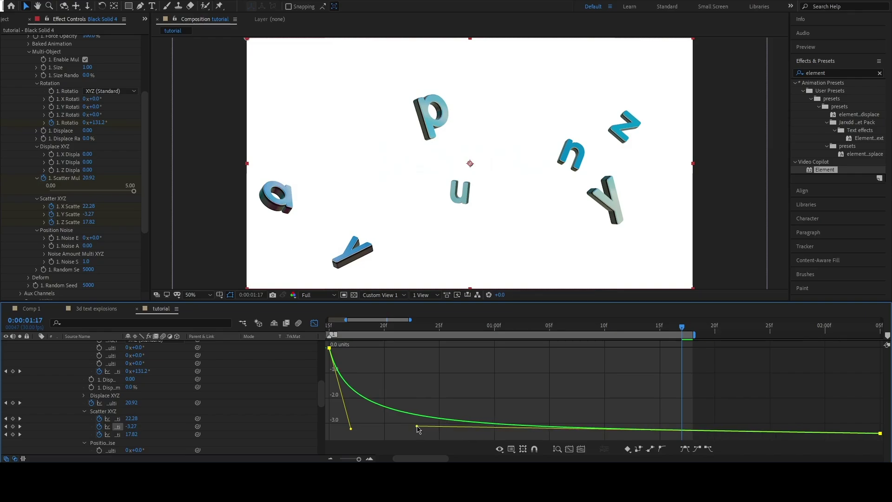
Give the Z Scatter curve a steep initial rise that eases flat toward the end
left_click(581, 450)
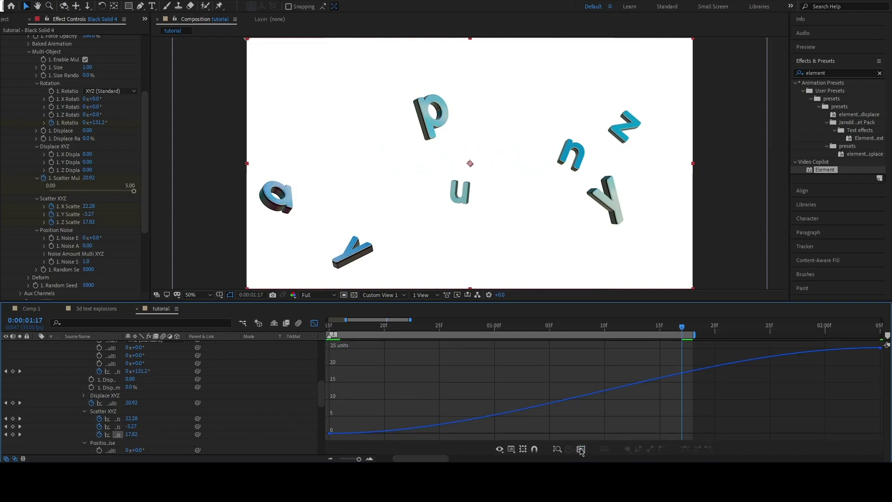
left_click_drag(512, 435, 355, 353)
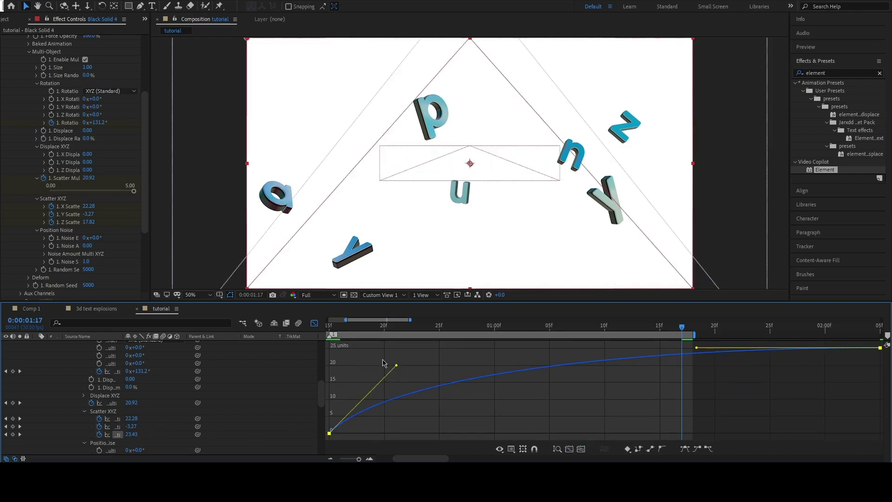
left_click_drag(696, 348, 424, 353)
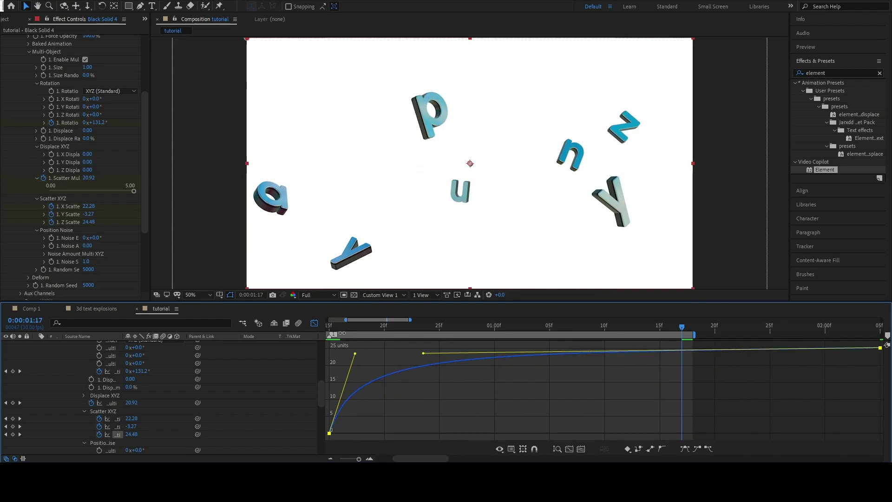
left_click_drag(343, 325, 328, 325)
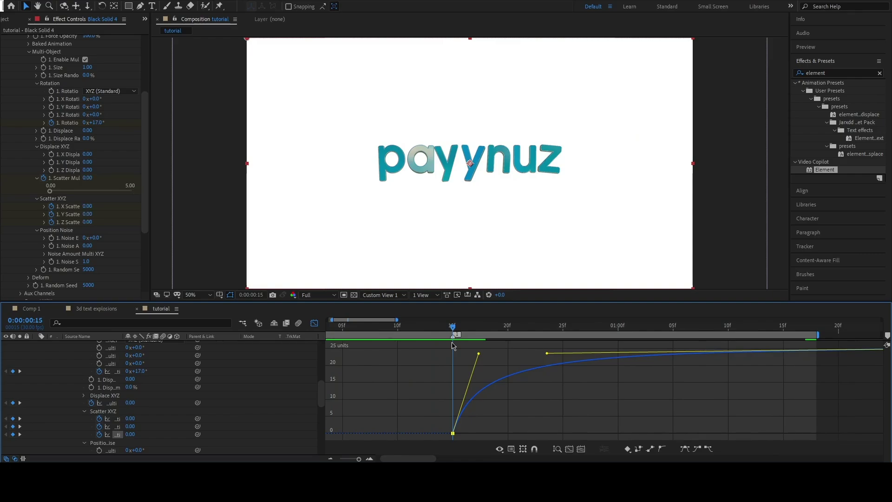
Preview the eased explosion, then pull the work-area start from 15f back to frame 0
key("space")
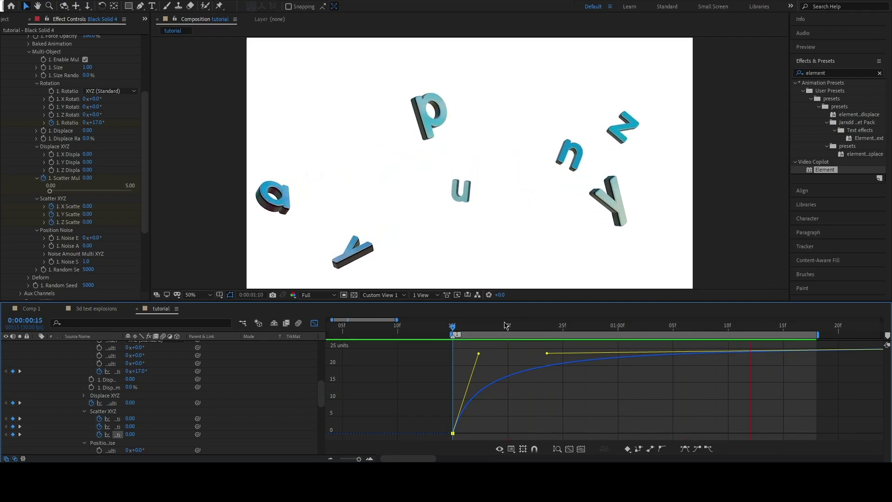
key("space")
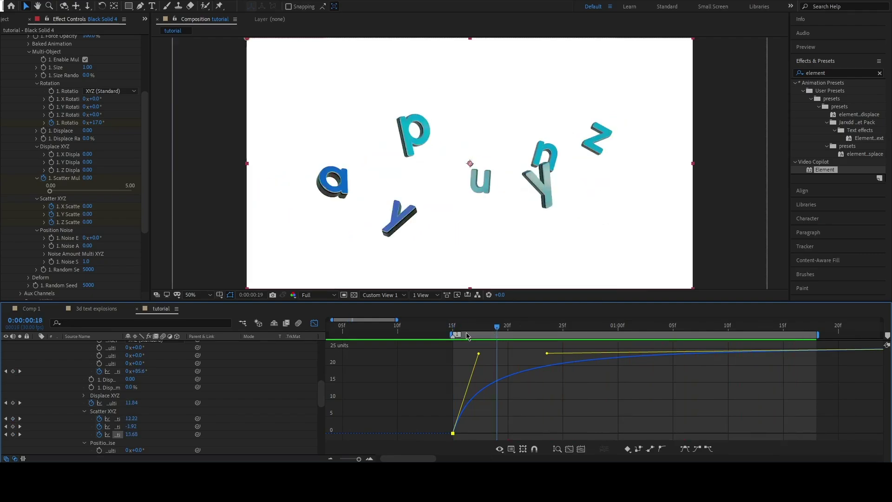
left_click(452, 330)
left_click_drag(447, 331, 187, 341)
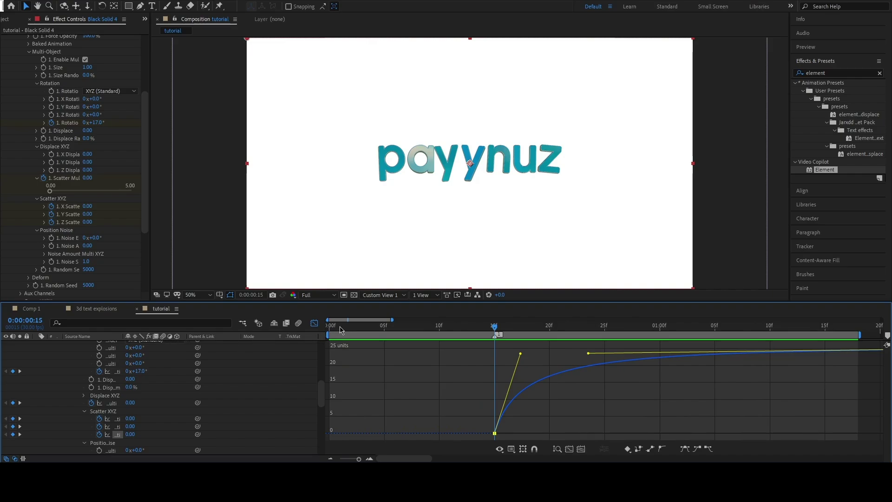
left_click(310, 349)
Scrub the frame-0 Multi-Object Rotation to -36° so letters twist to 17°, then preview
scroll(179, 386, "up", 2)
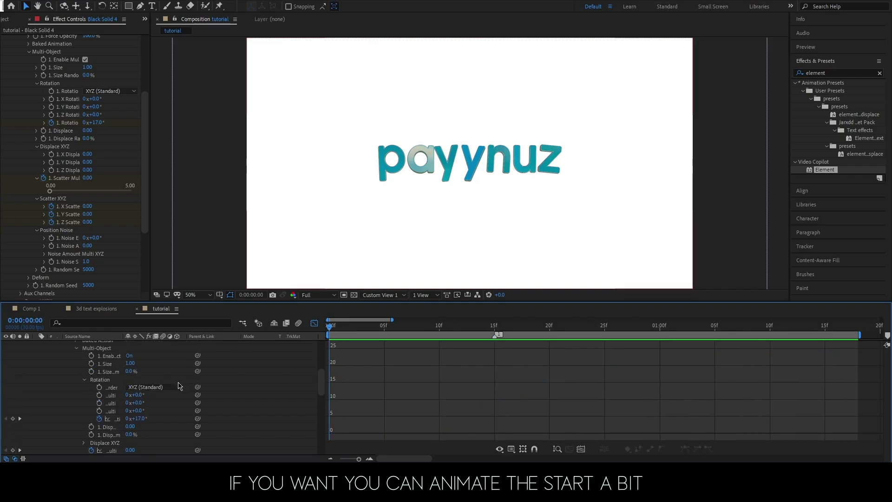
scroll(145, 395, "down", 2)
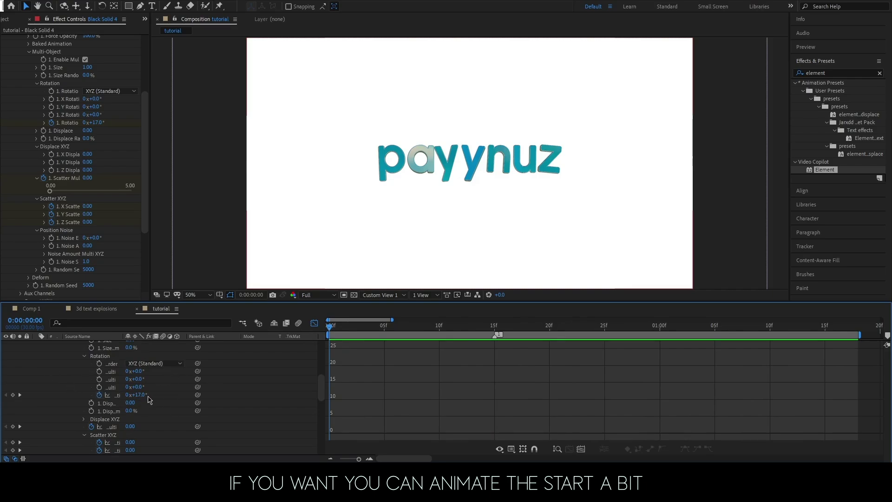
left_click_drag(136, 395, 133, 395)
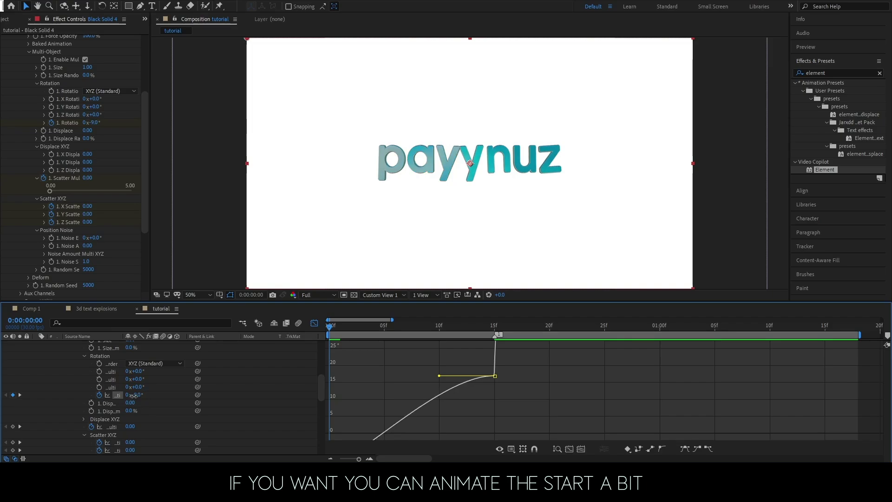
left_click(314, 323)
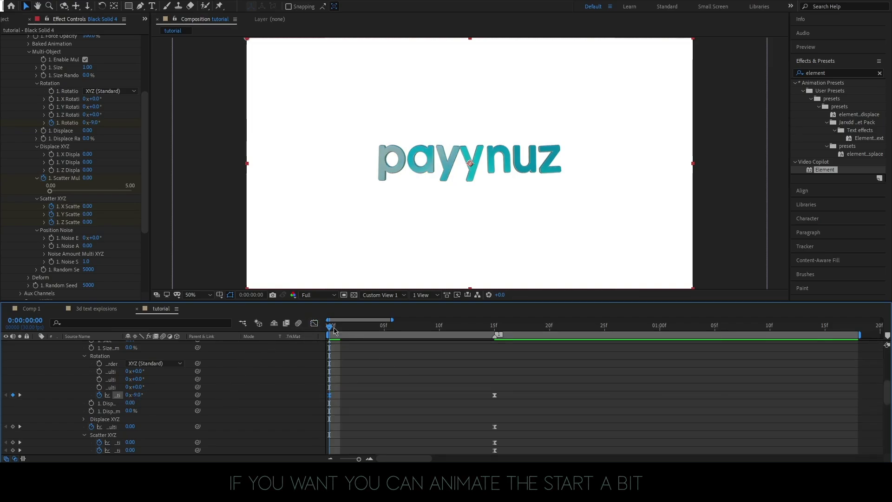
key("space")
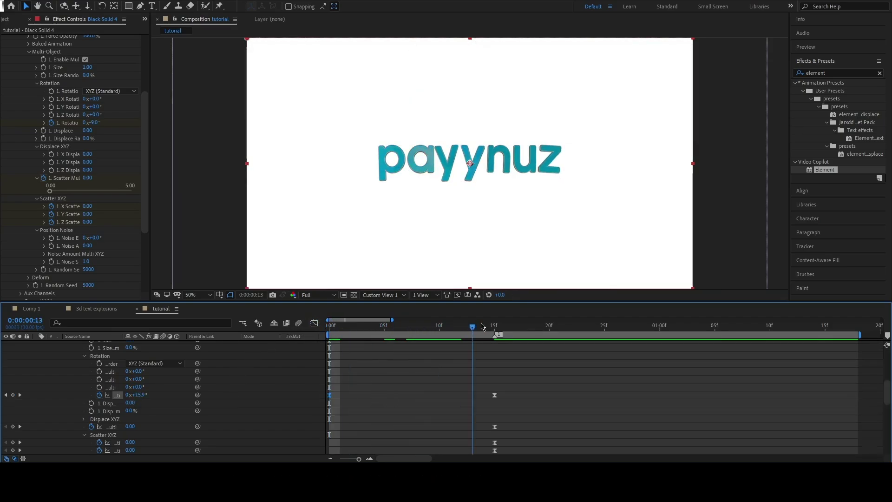
key("space")
left_click_drag(139, 397, 128, 398)
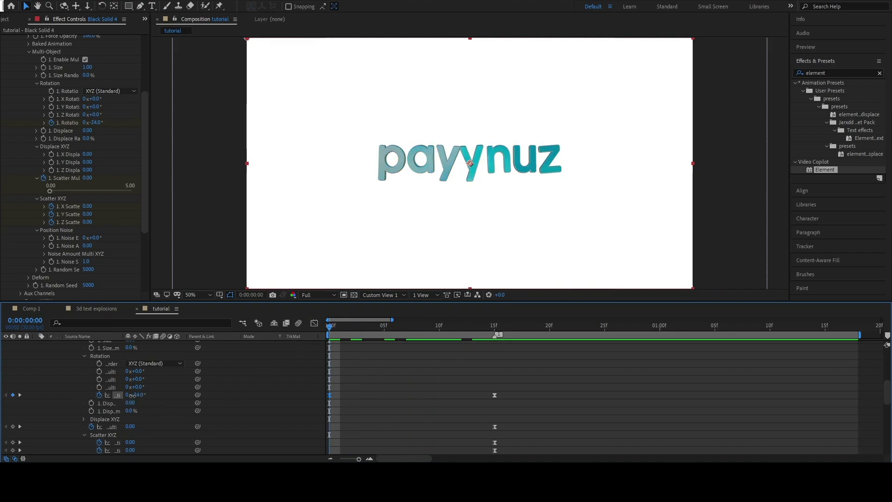
key("Page_Down")
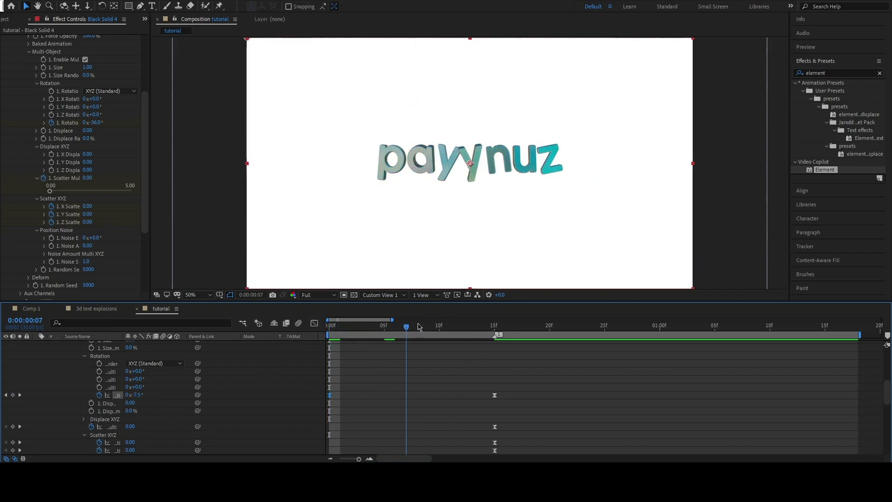
left_click_drag(419, 326, 328, 332)
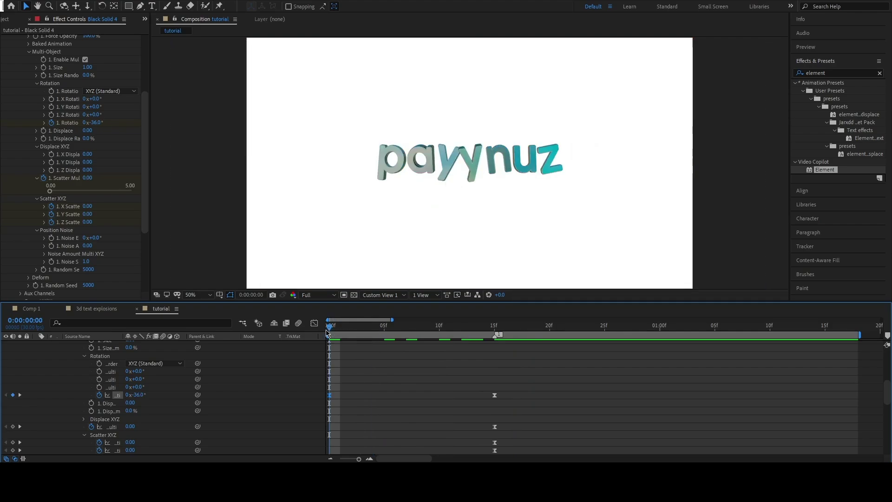
key("space")
key("space")
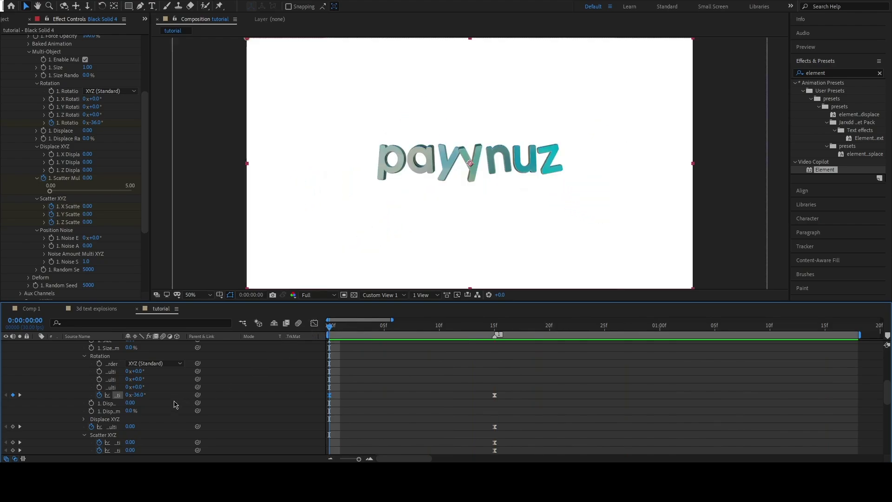
At frame 0 set Y Scatter to 5.12 and Z Scatter to -2.88, then preview
scroll(172, 402, "down", 1)
scroll(165, 399, "down", 1)
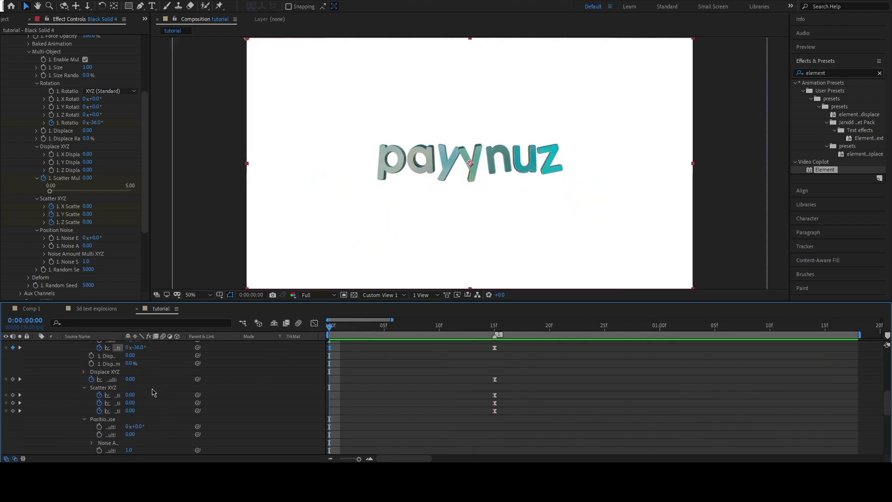
scroll(140, 426, "up", 1)
left_click_drag(159, 424, 181, 425)
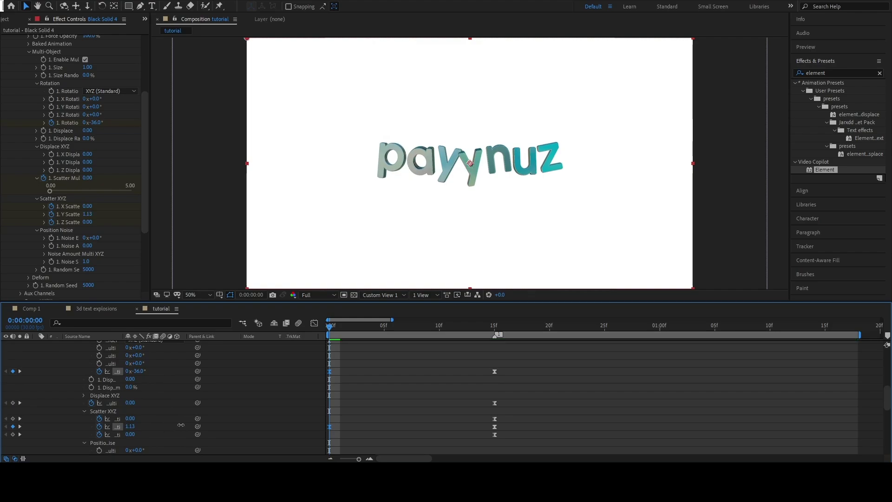
left_click_drag(370, 429, 372, 433)
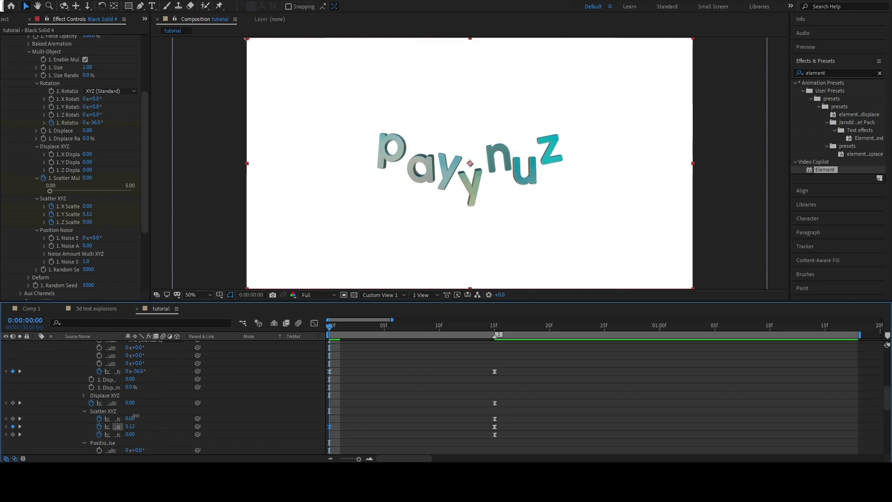
left_click_drag(132, 419, 2, 418)
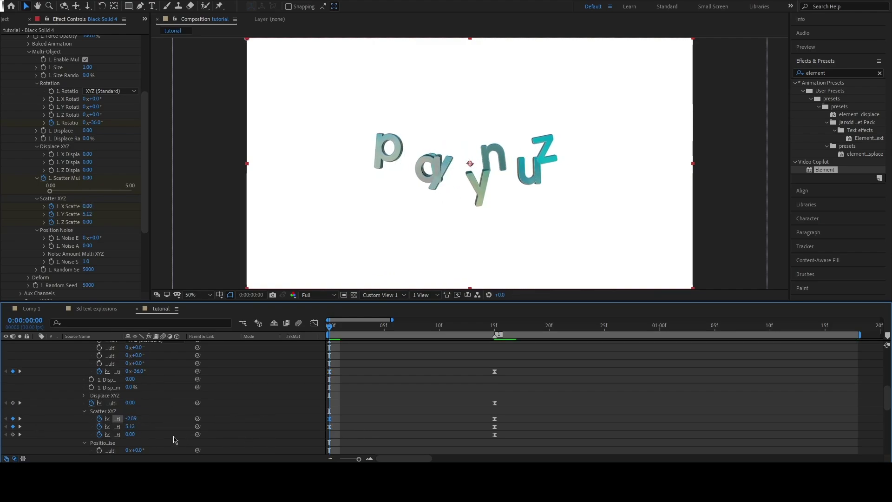
key("ctrl+z")
left_click_drag(130, 434, 2, 437)
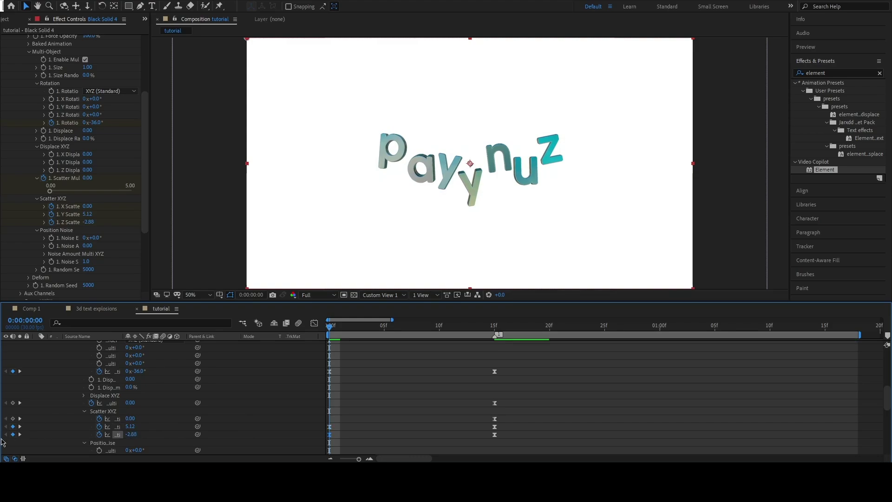
key("space")
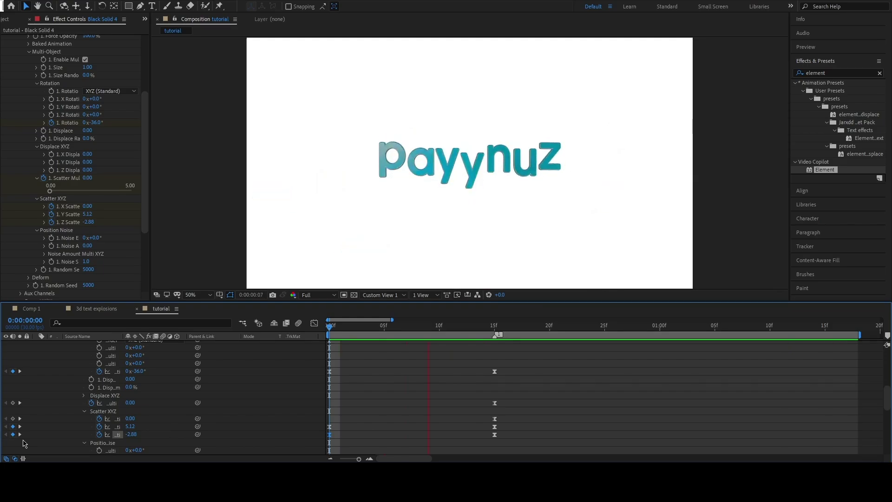
key("space")
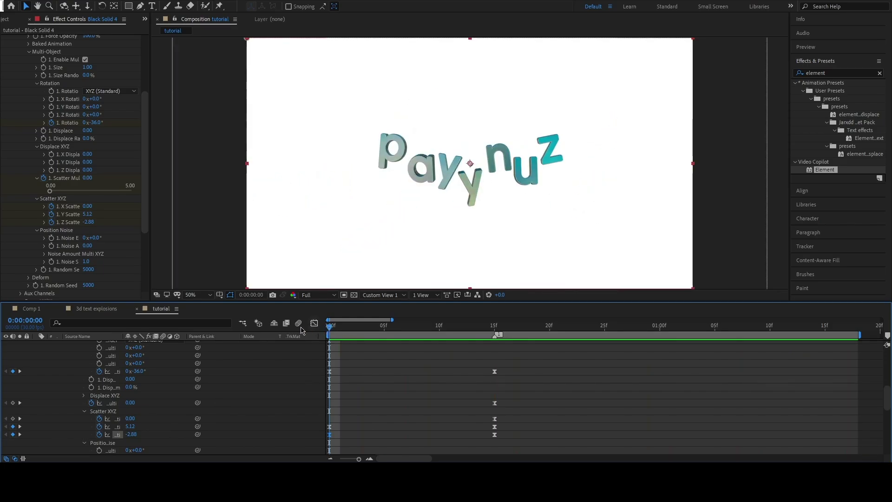
Keyframe Displace at 0.46 on frame 0 and 0 on frame 15, then preview
left_click_drag(129, 380, 151, 379)
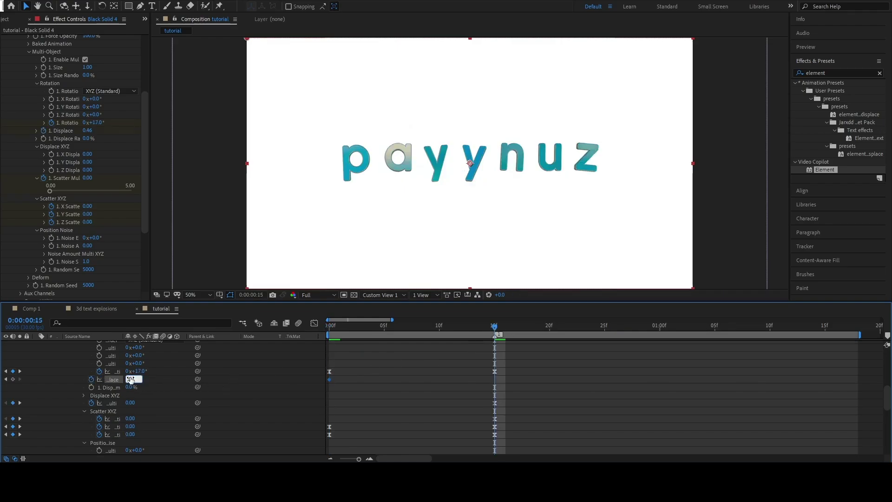
type("0")
key("Return")
key("Home")
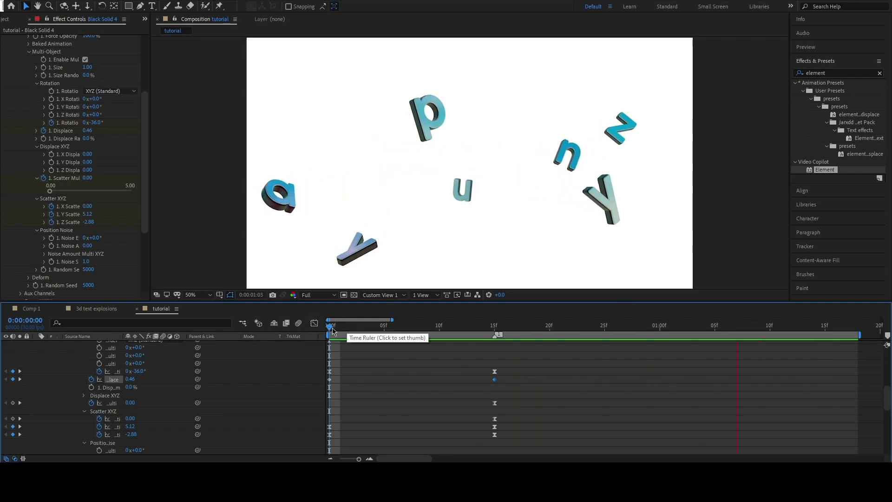
key("space")
scroll(244, 406, "up", 5)
scroll(245, 406, "up", 3)
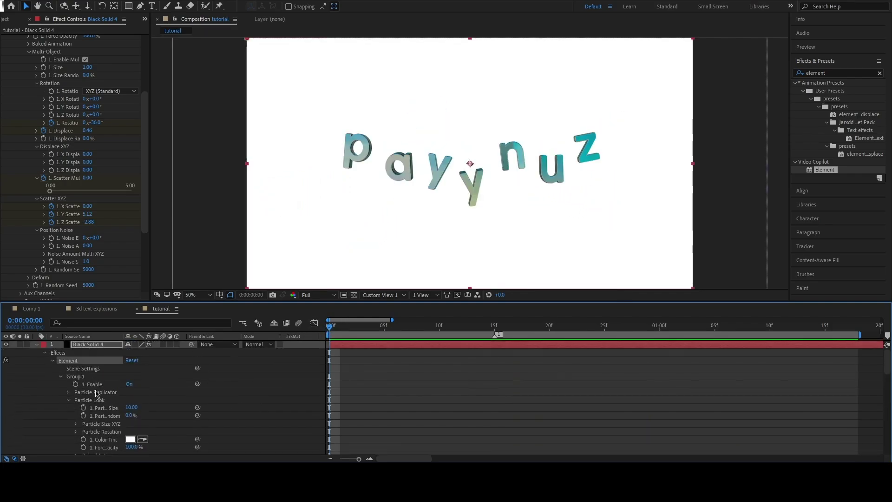
Reselect the Element layer, reveal its effect properties, and preview the letter animation
left_click(53, 361)
left_click(90, 441)
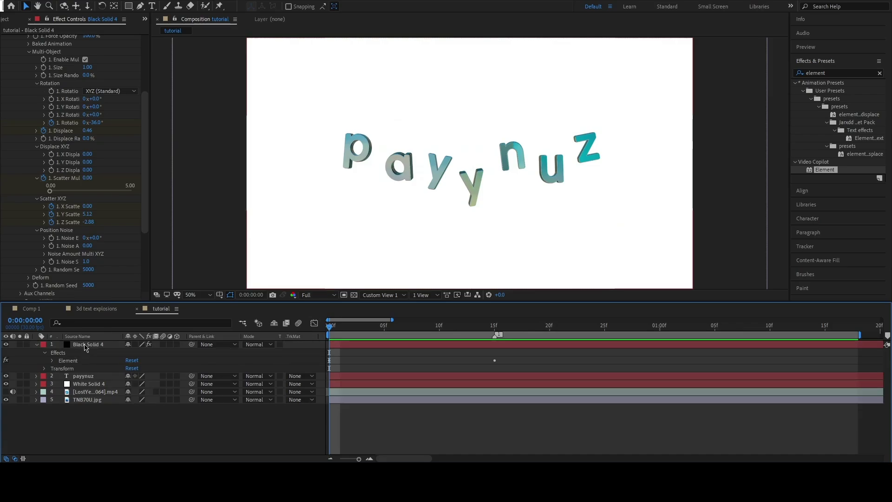
left_click(85, 346)
left_click(151, 372)
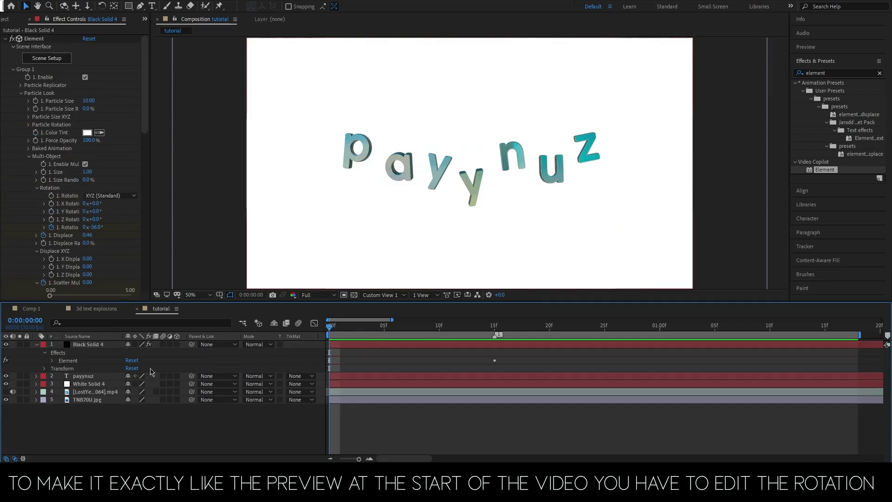
left_click(52, 362)
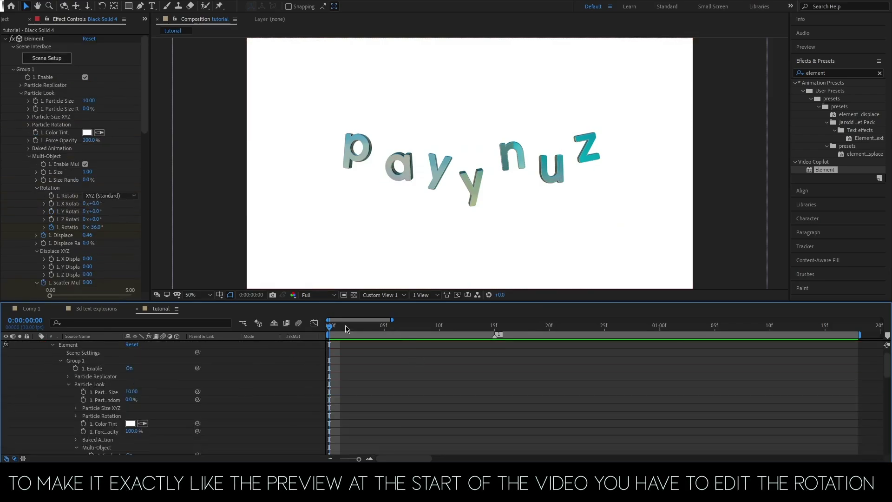
key("space")
key("space")
Expand Element's World Transform and World Rotation groups in Effect Controls
scroll(52, 198, "down", 5)
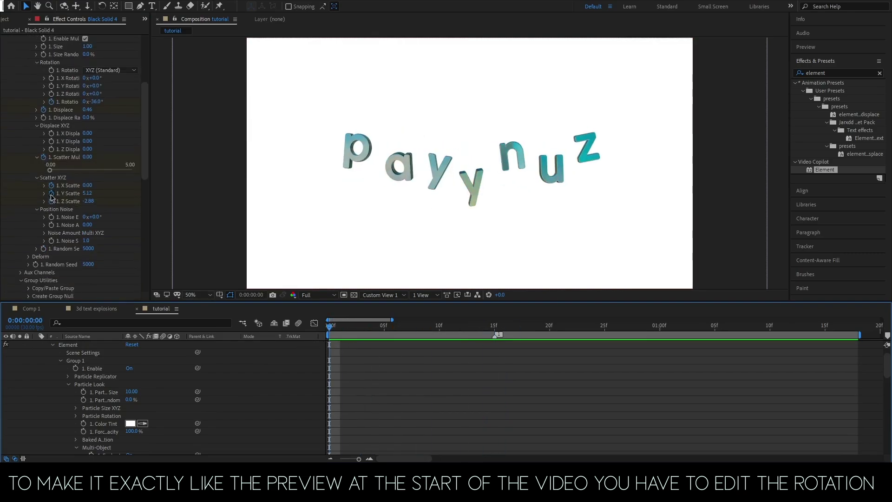
scroll(52, 198, "down", 5)
scroll(56, 202, "down", 5)
scroll(59, 208, "down", 3)
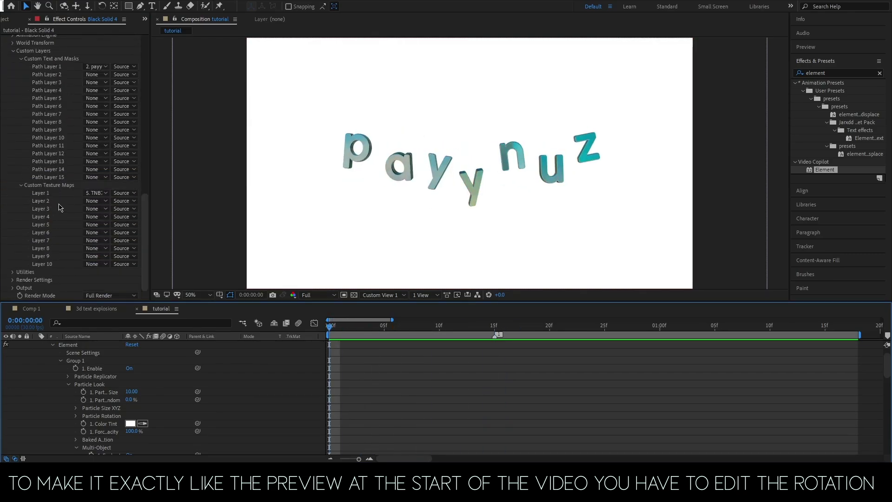
scroll(17, 274, "up", 5)
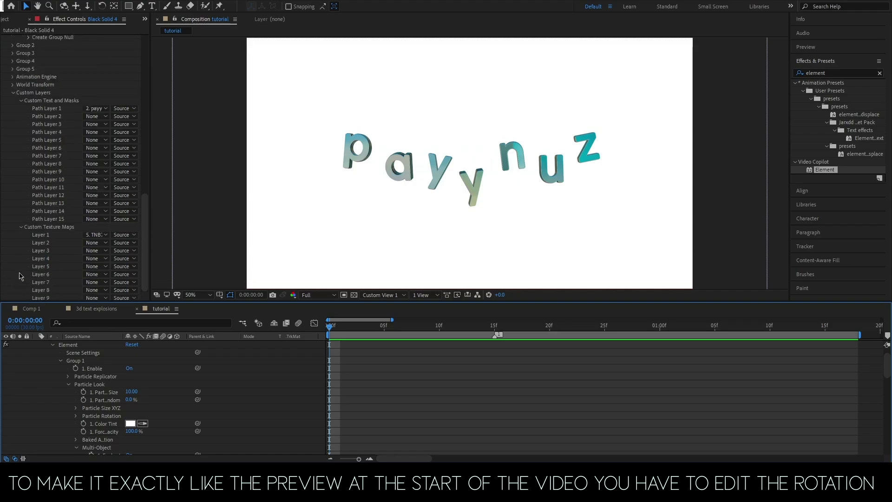
left_click(13, 169)
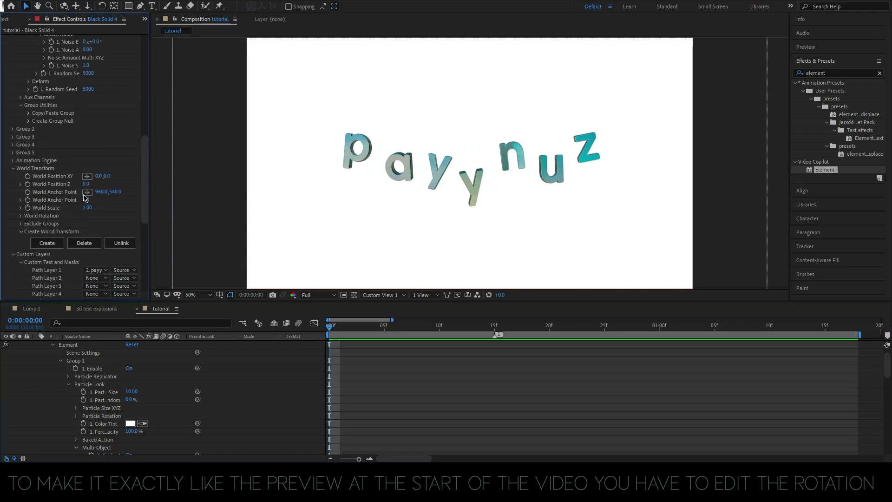
left_click(20, 216)
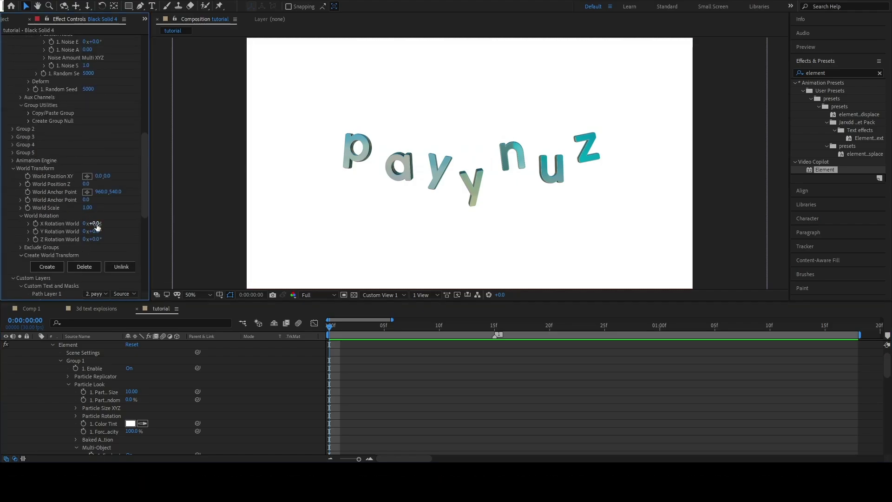
Set World Rotation X to 9° and Y to 14° to tilt the whole text
left_click_drag(96, 224, 106, 231)
left_click_drag(97, 234, 110, 241)
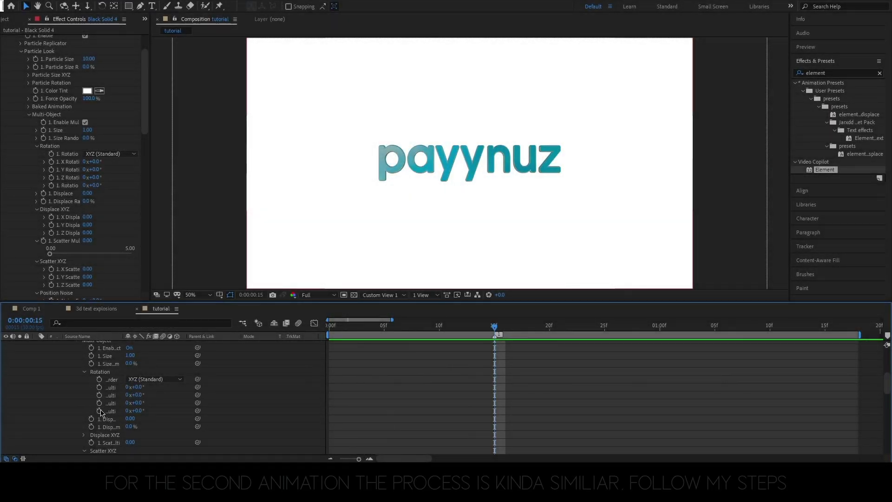
Keyframe Multi-Object Rotation from 16° at frame 15 to 137° at 0:00:02:05
left_click(99, 412)
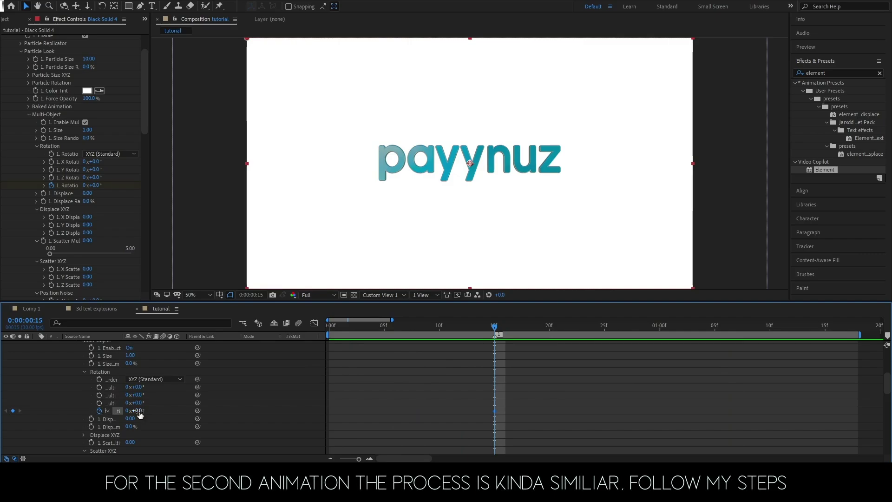
left_click_drag(140, 413, 379, 396)
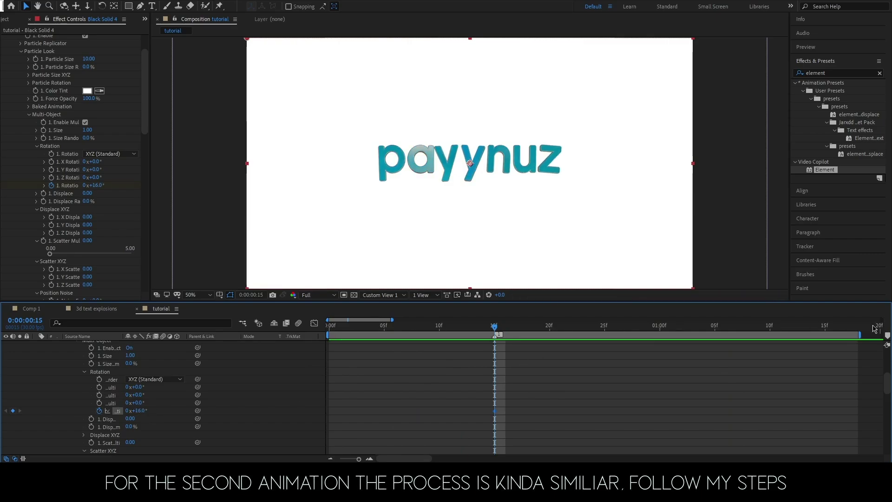
left_click_drag(847, 326, 861, 350)
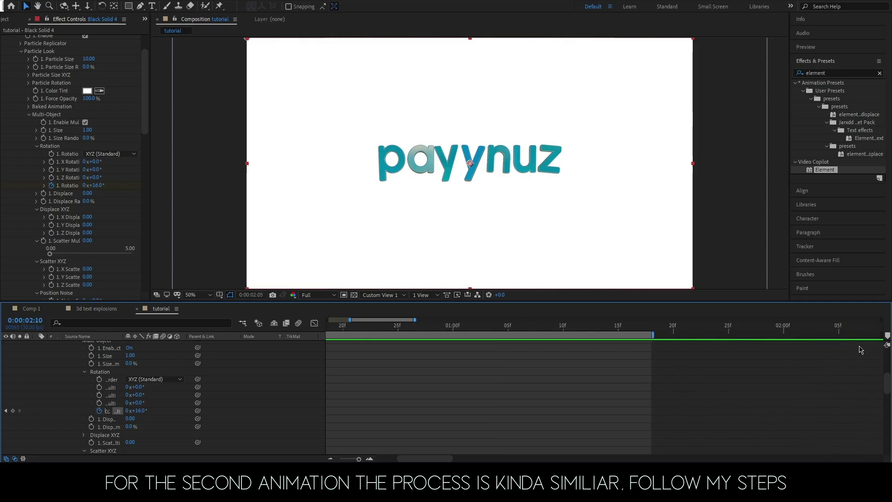
left_click(842, 349)
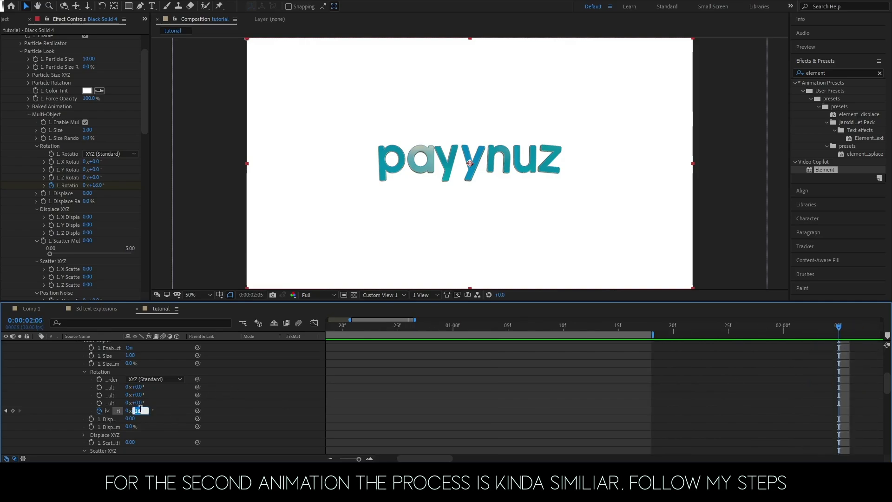
left_click(140, 410)
type("137")
key("Return")
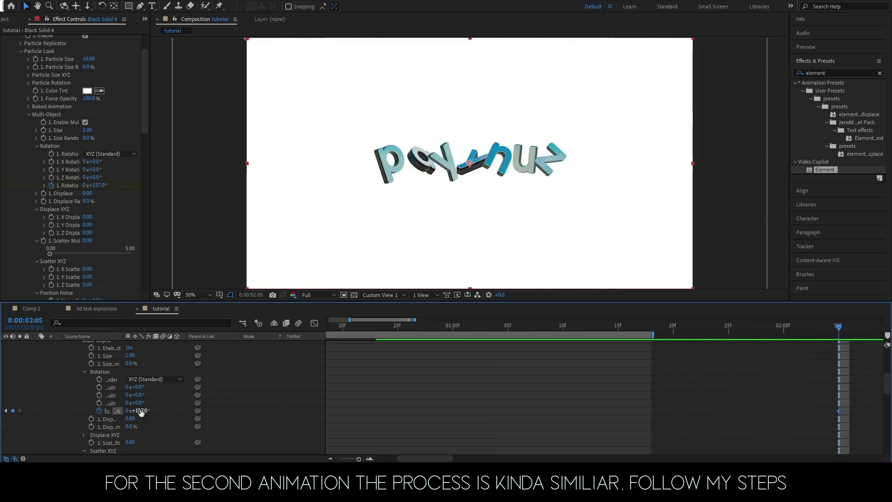
scroll(431, 424, "left", 3)
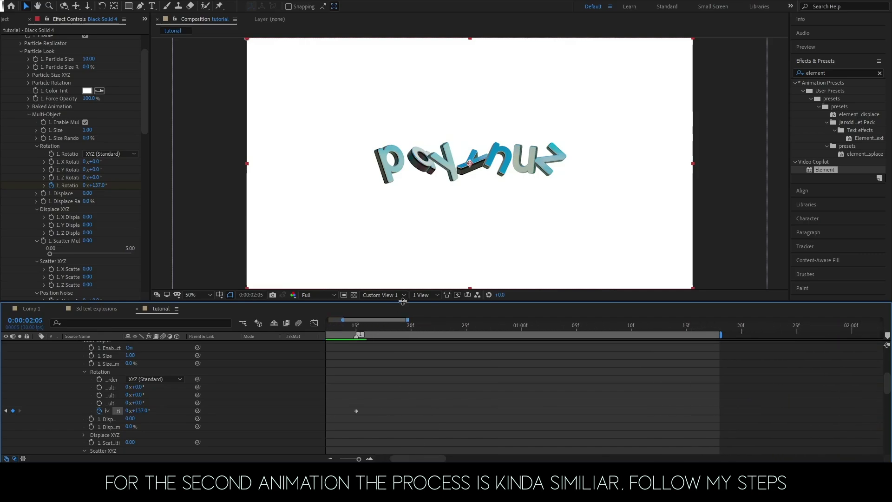
left_click_drag(406, 319, 432, 320)
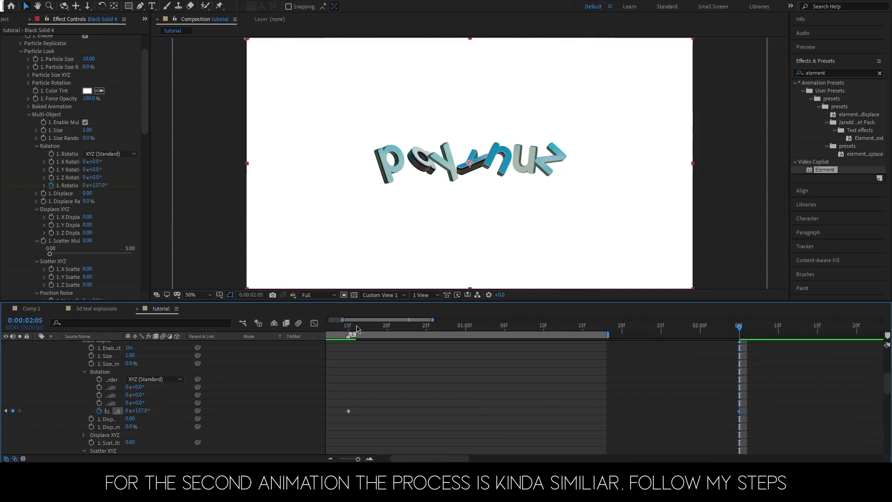
left_click_drag(357, 329, 348, 328)
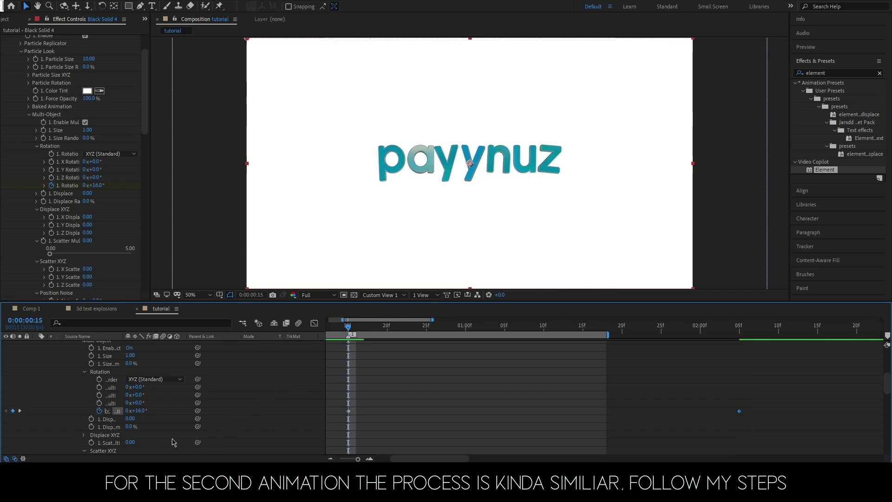
Keyframe Displace between frame 15 and 0:00:02:05, ending at 1.40
left_click(91, 419)
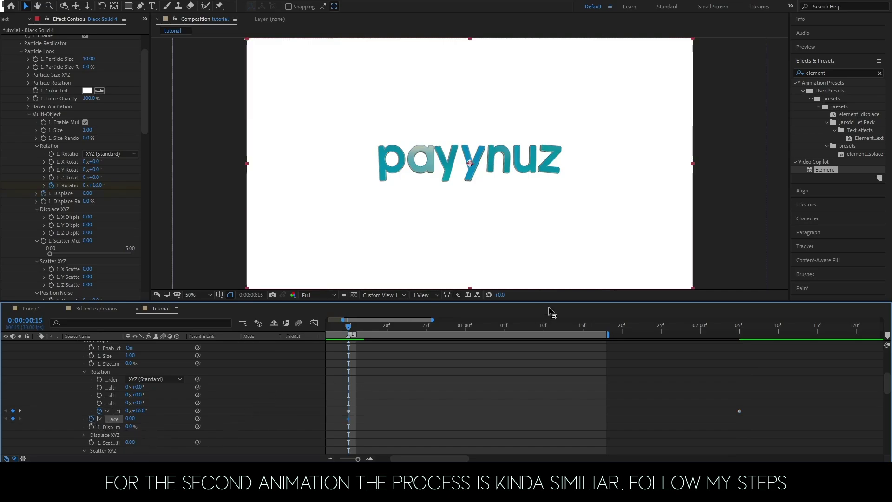
left_click(738, 333)
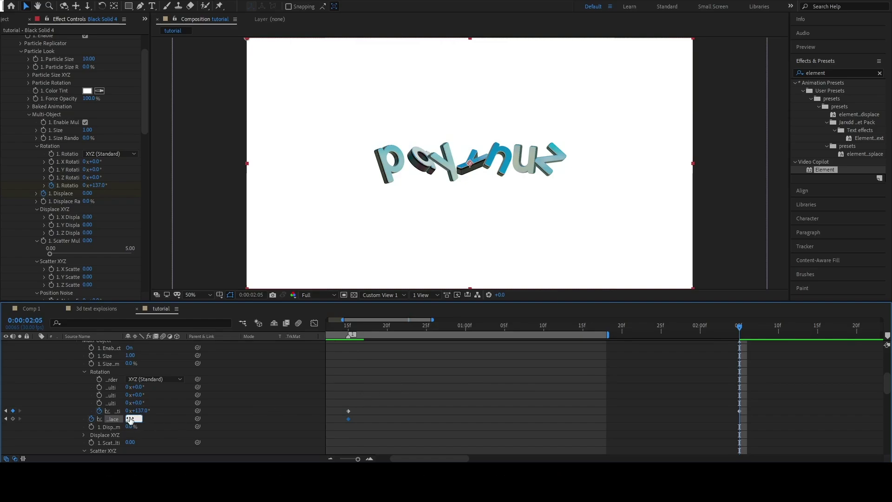
key("Return")
scroll(190, 395, "up", 3)
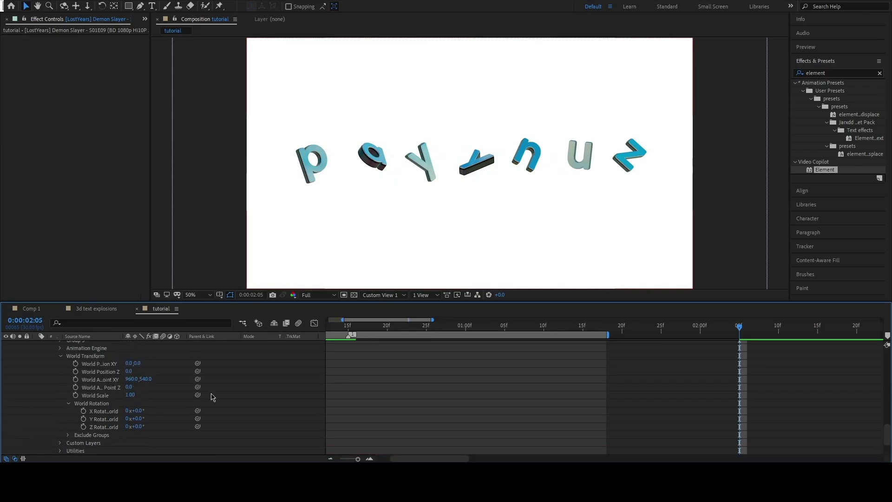
scroll(127, 410, "up", 5)
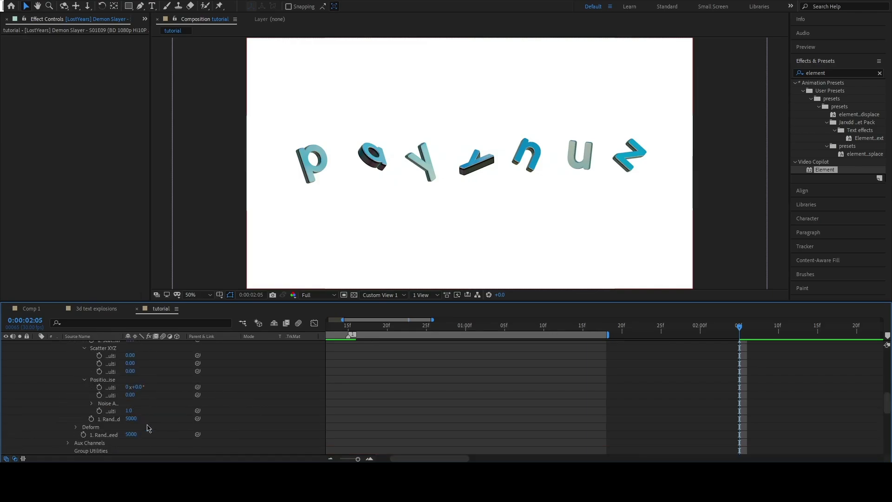
scroll(173, 424, "up", 3)
left_click(113, 364)
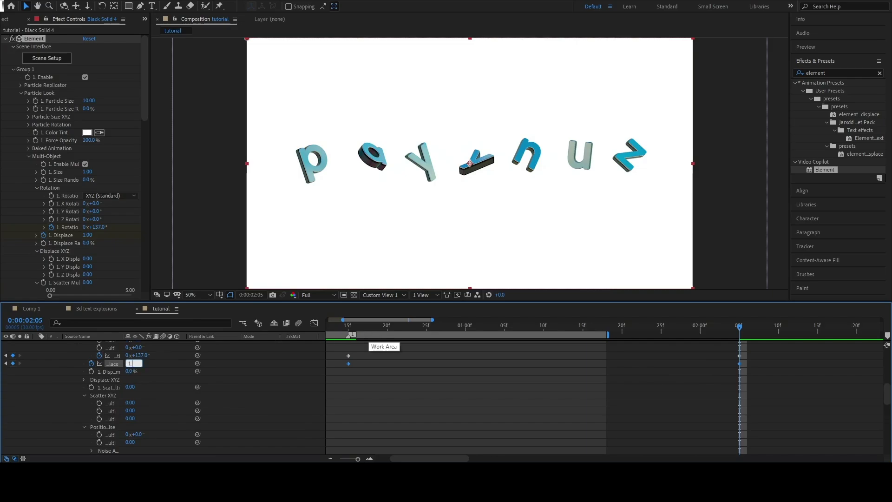
type(".40")
key("Return")
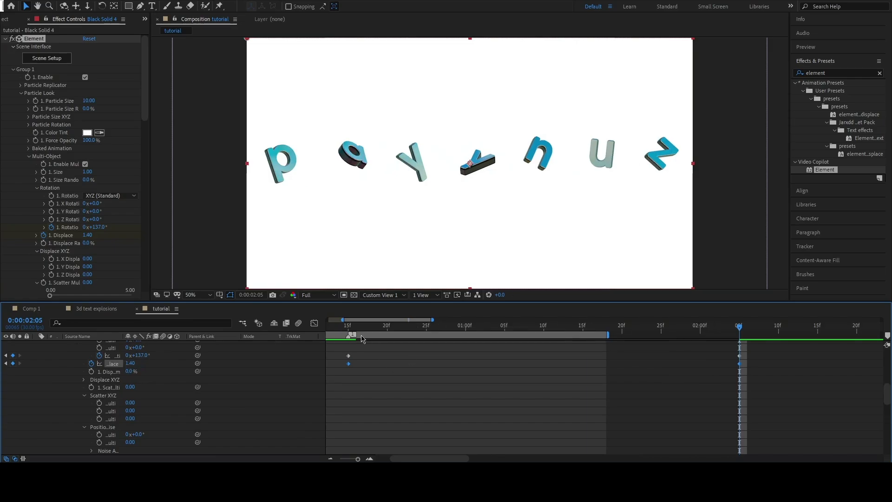
key("j")
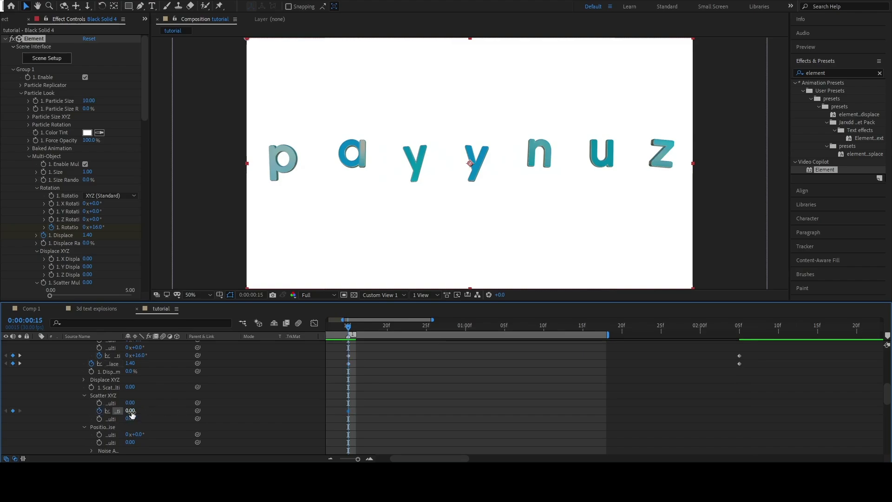
Set Y Scatter to 9.50 at 0:00:02:05 and select all the animation keyframes
left_click(740, 329)
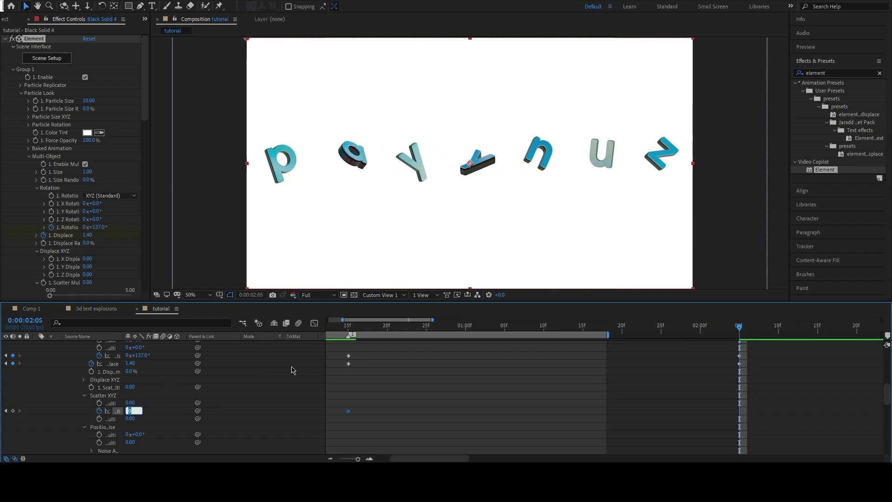
type("95")
left_click(293, 369)
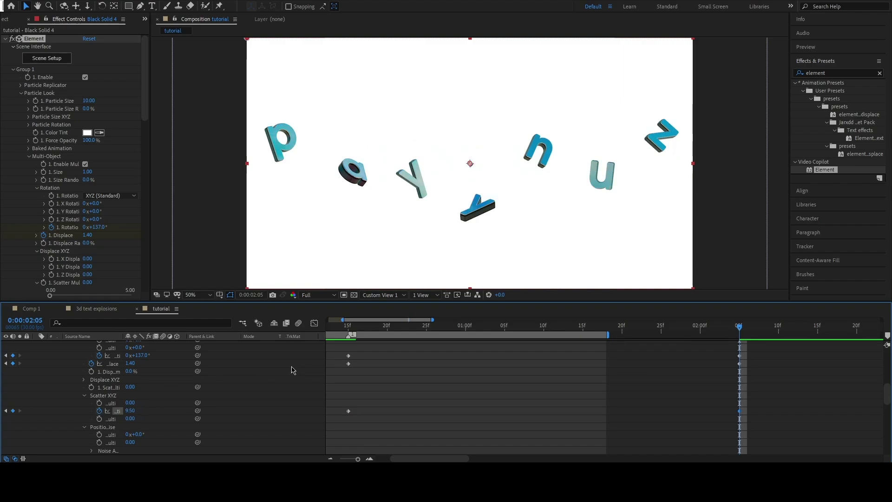
left_click(349, 327)
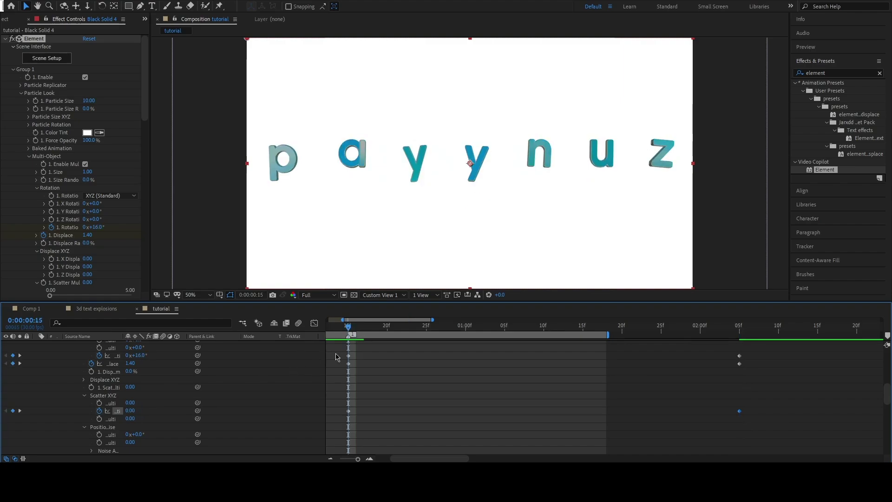
left_click_drag(336, 356, 799, 432)
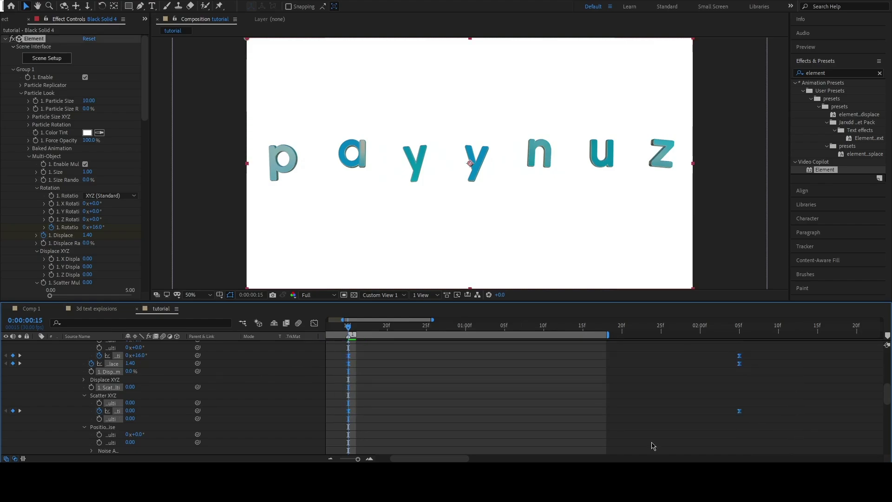
left_click(370, 377)
In the Graph Editor, shape the Rotation curve to start fast with a long ease-in
left_click(349, 360)
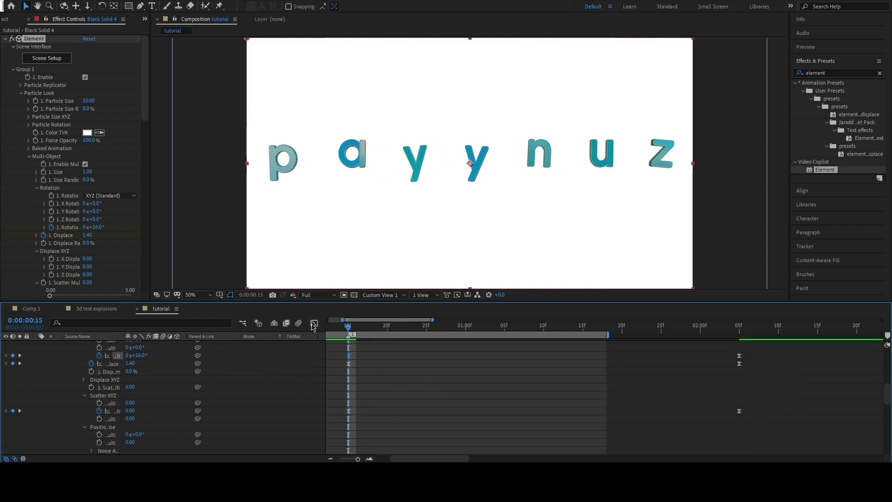
left_click(315, 324)
left_click(580, 450)
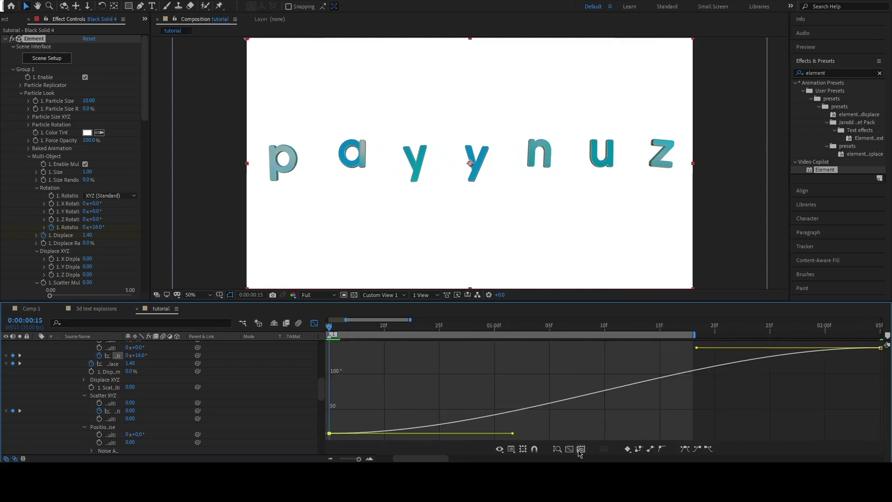
left_click_drag(513, 434, 358, 350)
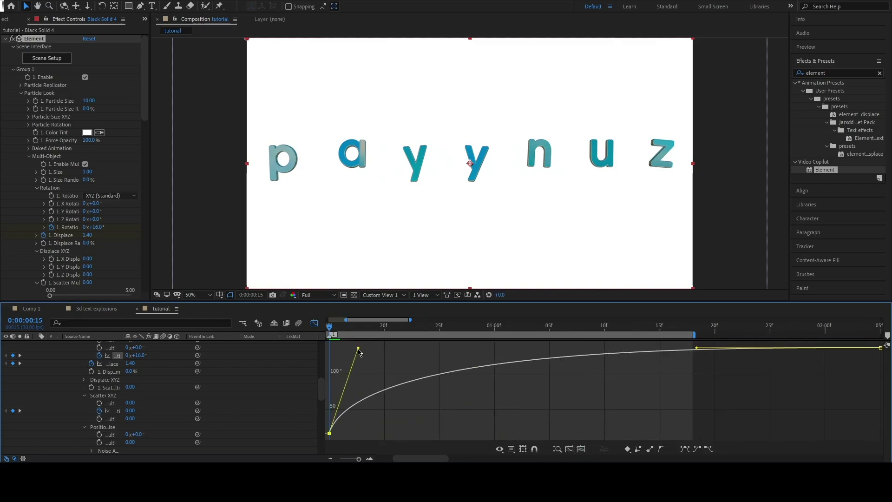
left_click_drag(664, 350, 422, 357)
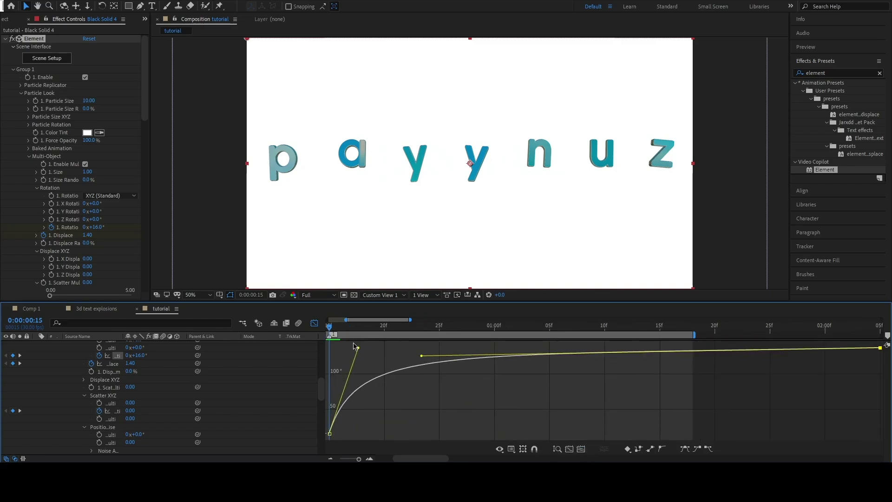
left_click_drag(356, 353, 353, 359)
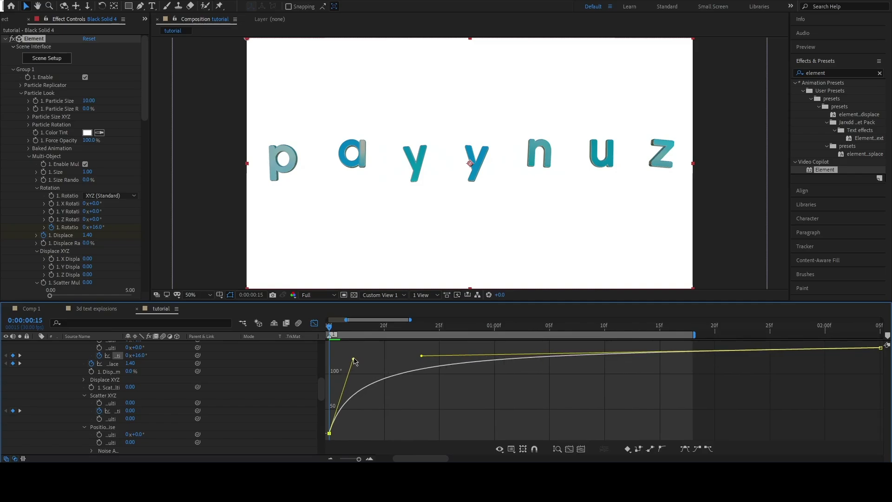
Give the Scatter curve a steep ease-out and a long, stretched ease-in
left_click(117, 412)
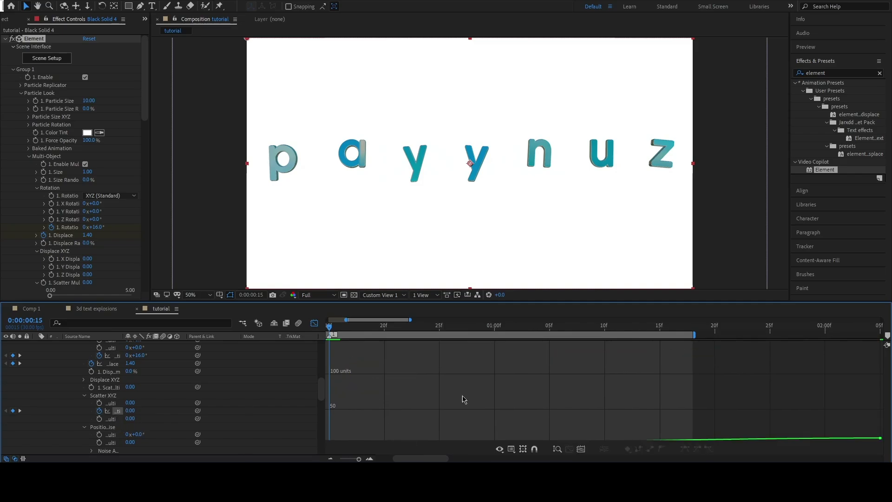
left_click(580, 449)
left_click(514, 425)
mouse_move(515, 433)
left_mouse_down()
mouse_move(365, 354)
mouse_move(349, 356)
left_mouse_up()
left_click_drag(696, 348, 580, 349)
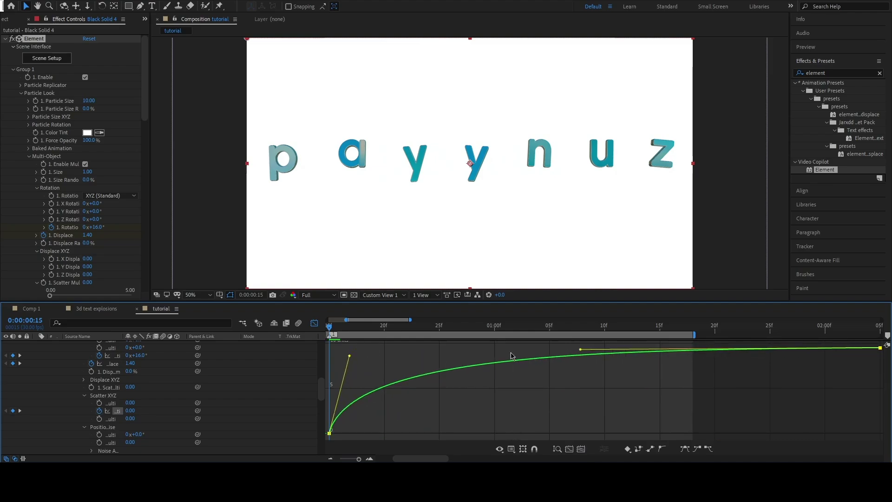
left_click_drag(511, 356, 370, 361)
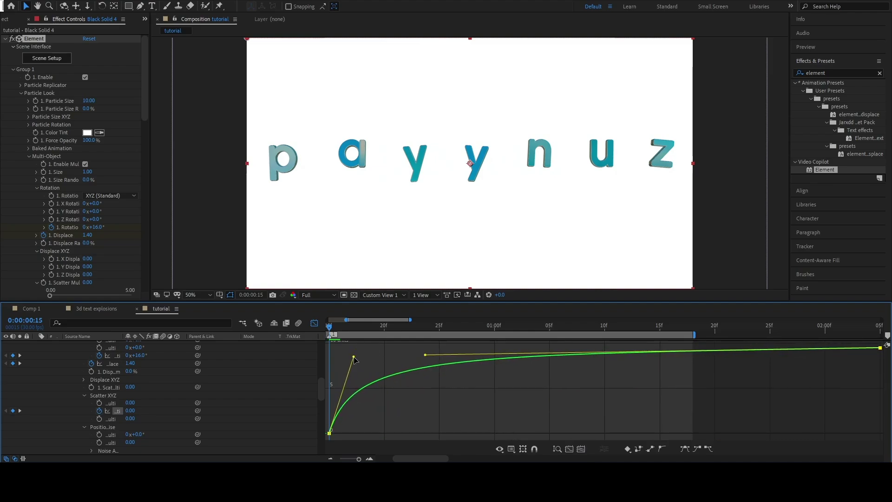
Set Displace to 0.00 at frame 15 and preview the explosion
left_click(113, 364)
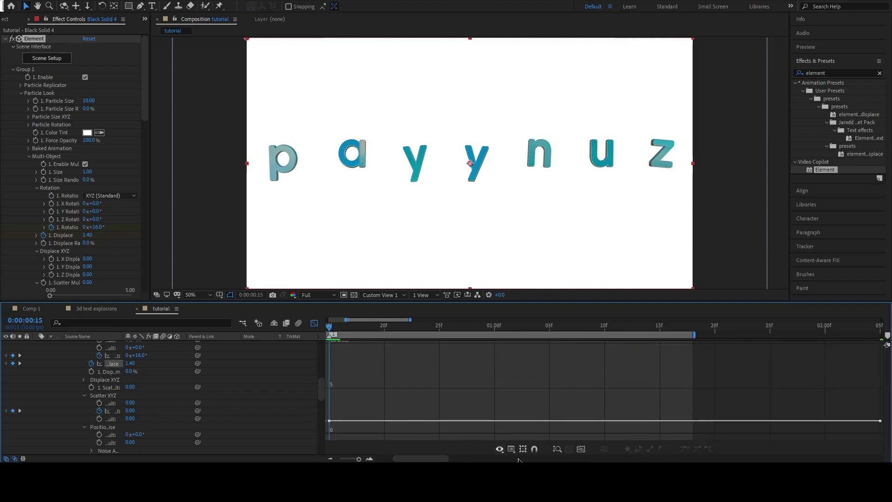
left_click(581, 449)
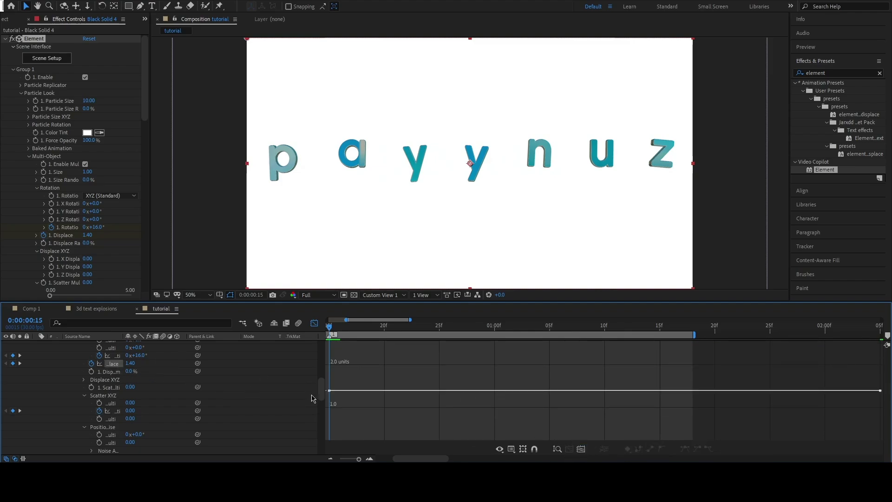
mouse_move(364, 393)
left_click(279, 397)
left_click(315, 323)
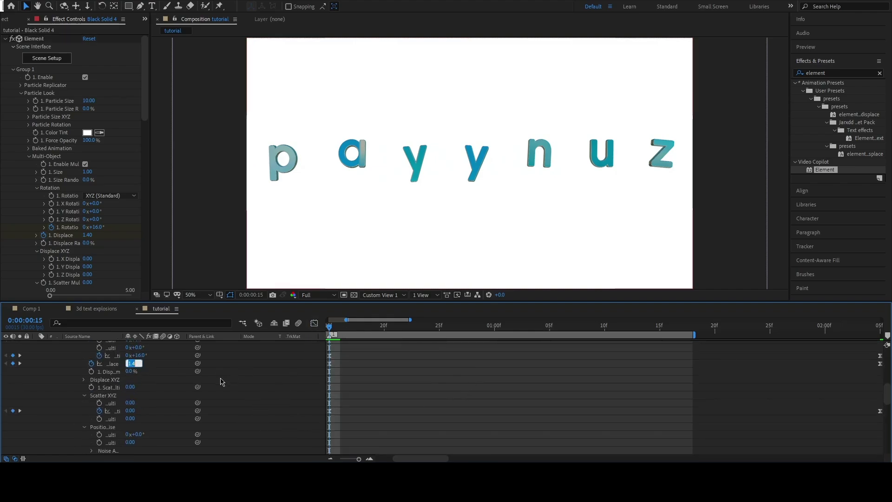
type("0")
key("Return")
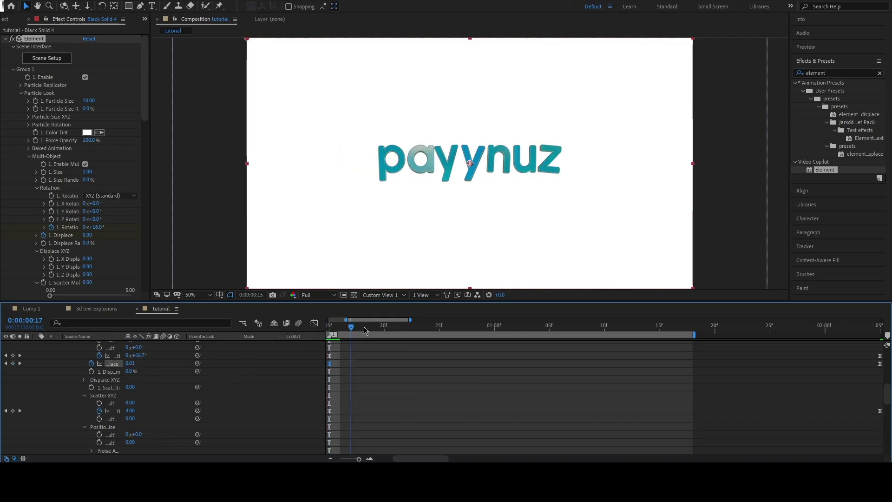
key("space")
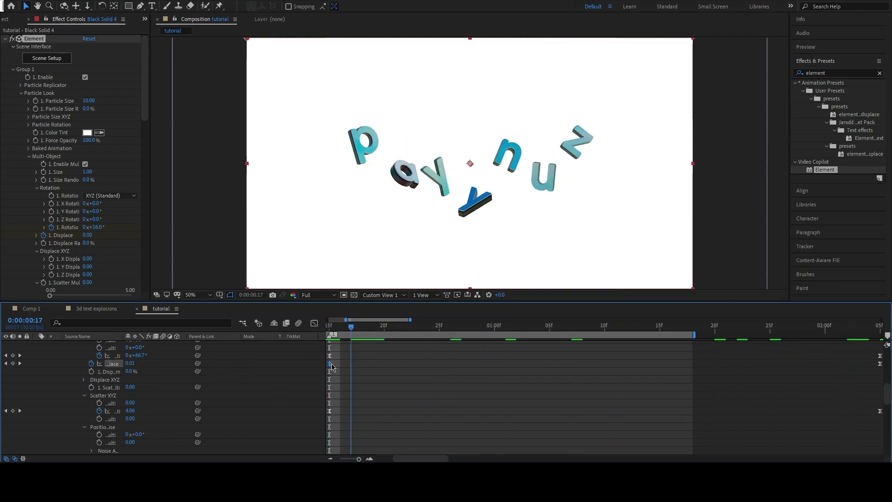
key("space")
Ease the Displace curve with a long ease-in and preview the result
left_click(314, 323)
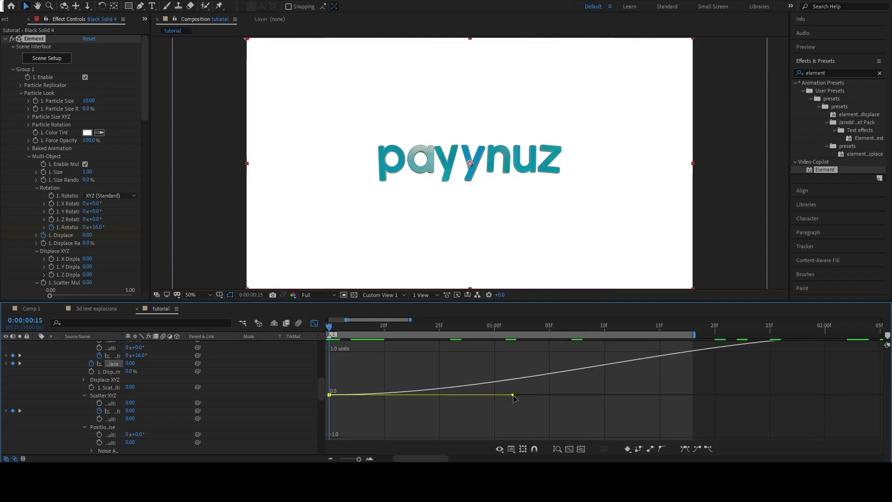
key("ctrl+z")
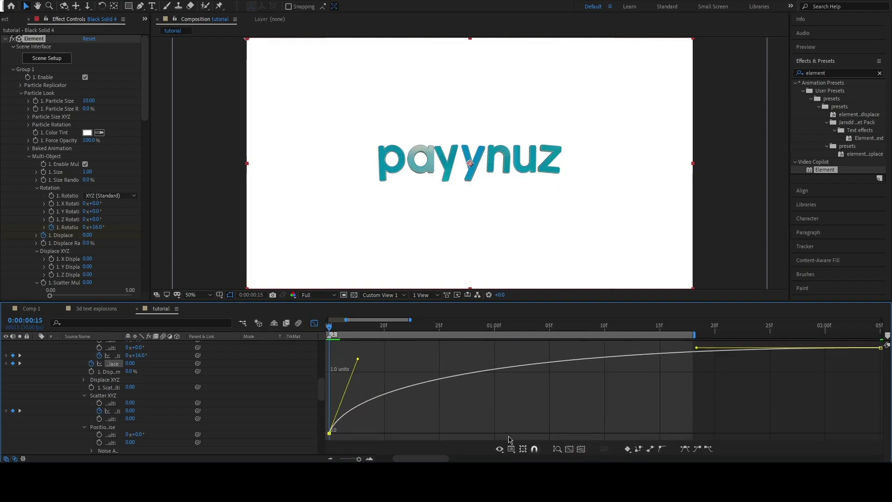
left_click_drag(697, 347, 386, 361)
key("space")
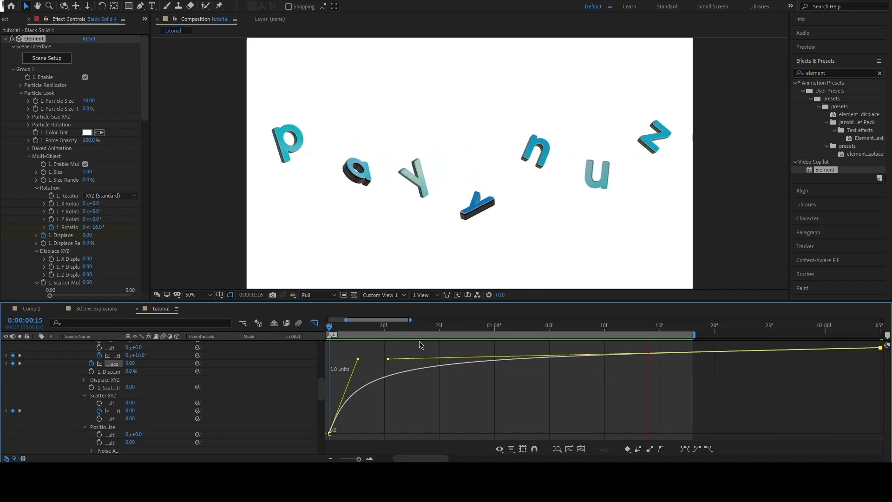
Tilt the text to -38° rotation at frame 0 and preview the rotation
key("space")
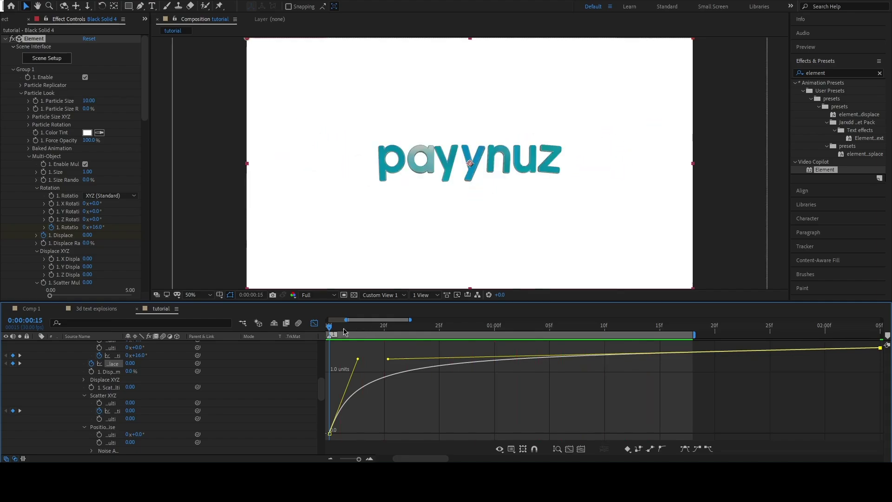
key("Home")
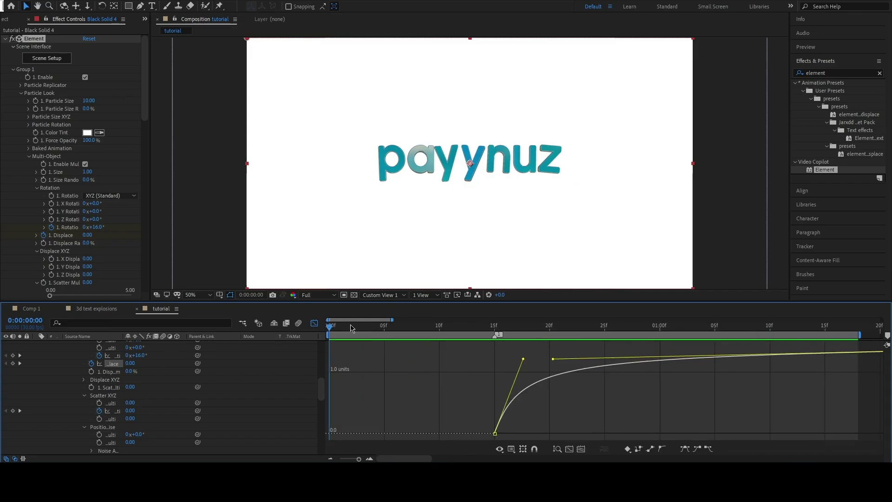
left_click(312, 324)
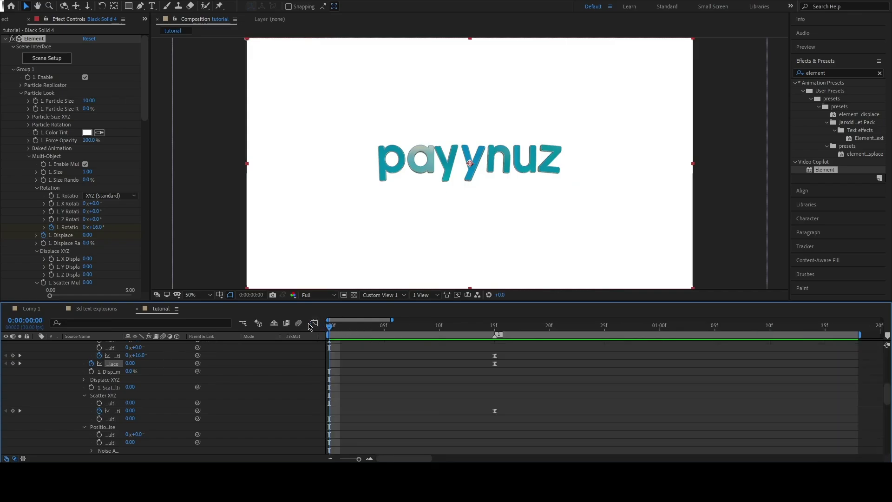
scroll(182, 382, "up", 1)
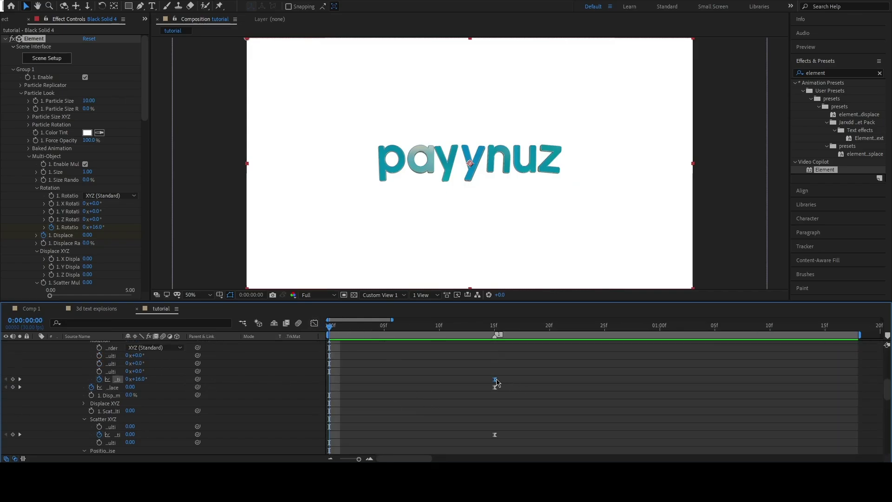
left_click_drag(143, 379, 121, 381)
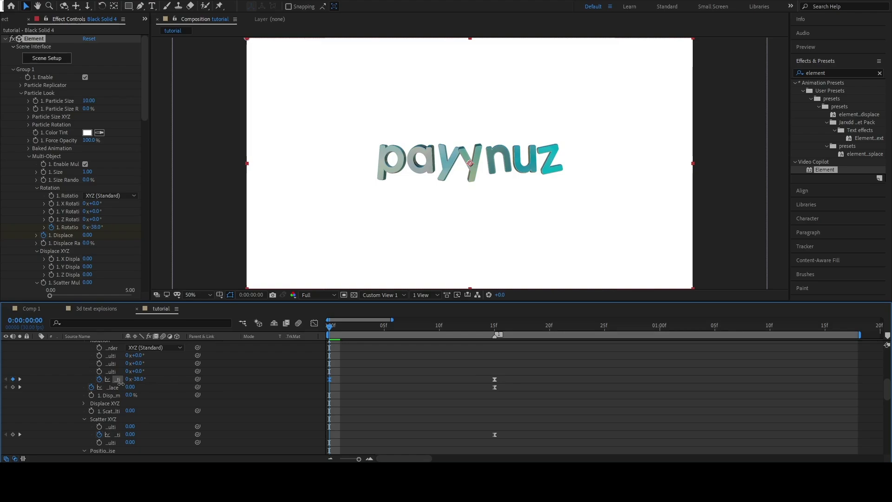
key("space")
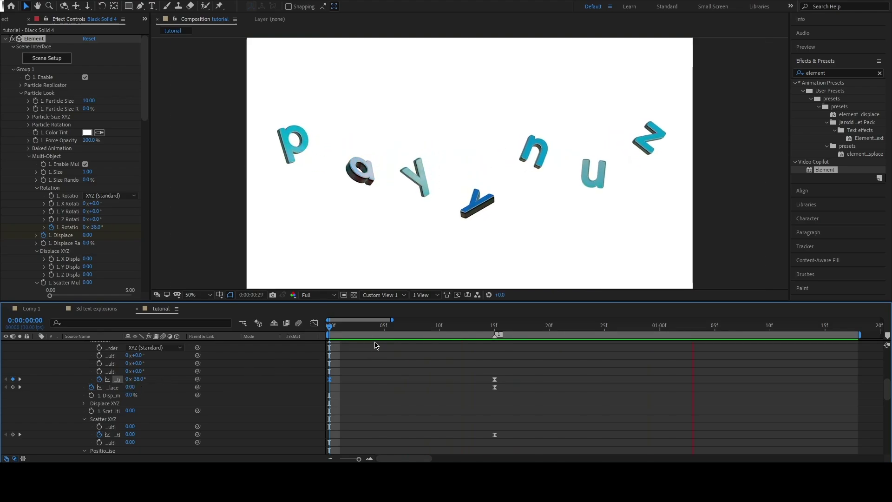
key("space")
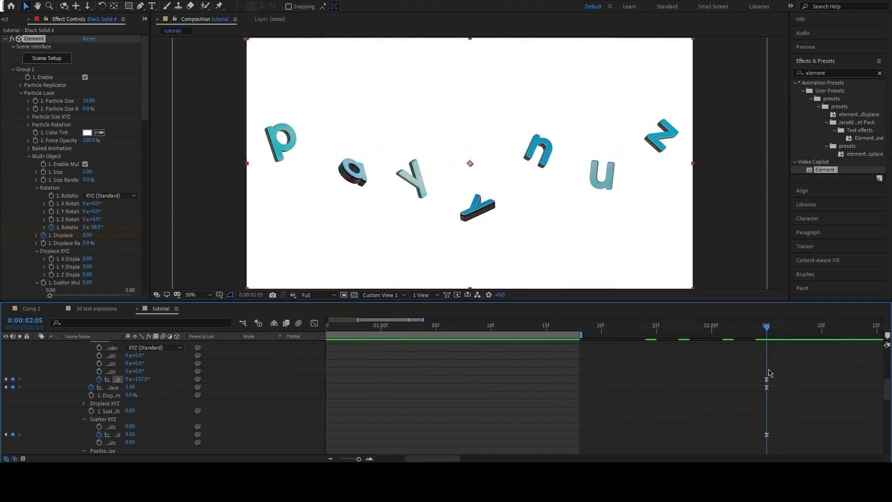
At 0:00:02:05, raise Displace to 1.73 and Scatter to about 12, then preview
left_click_drag(142, 390, 148, 413)
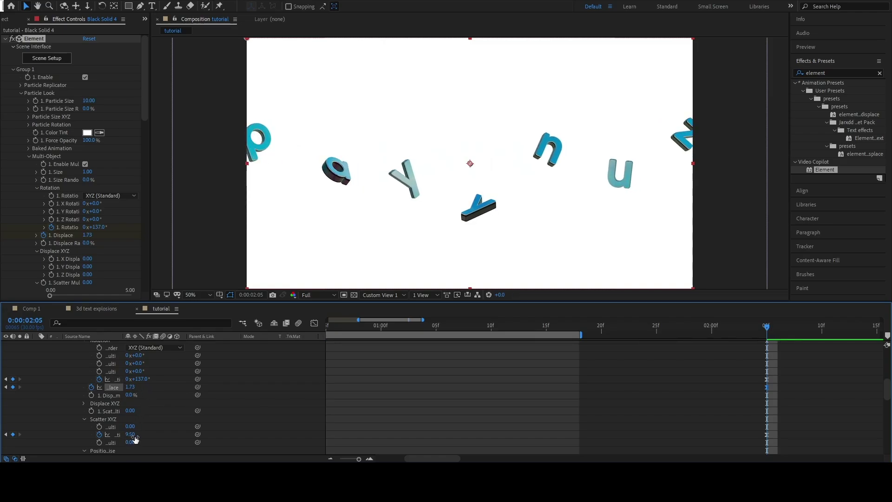
scroll(136, 439, "down", 3)
left_click_drag(185, 409, 265, 391)
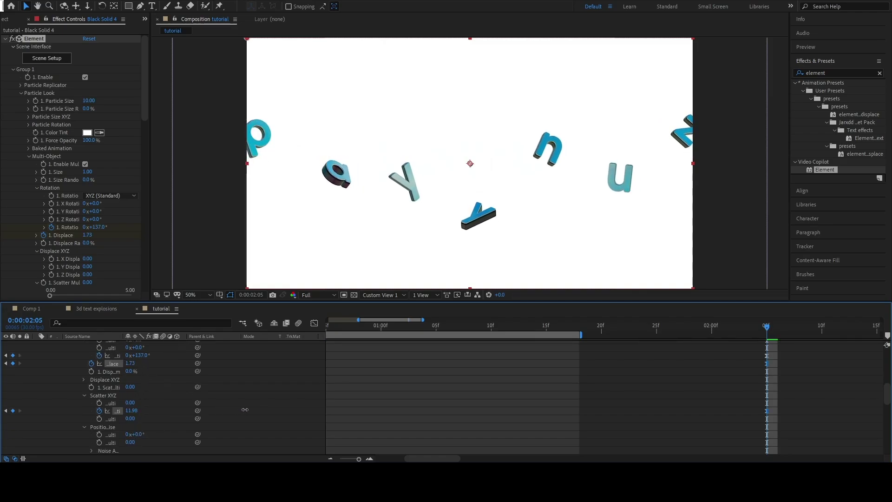
key("Home")
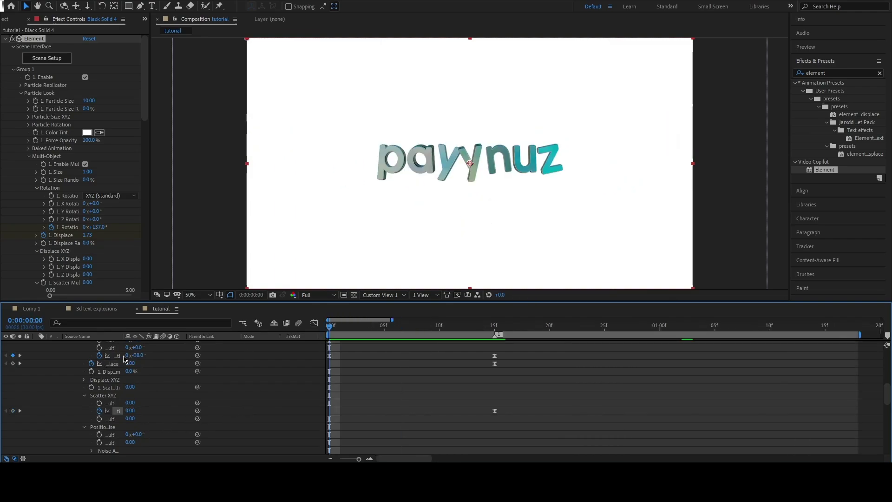
key("space")
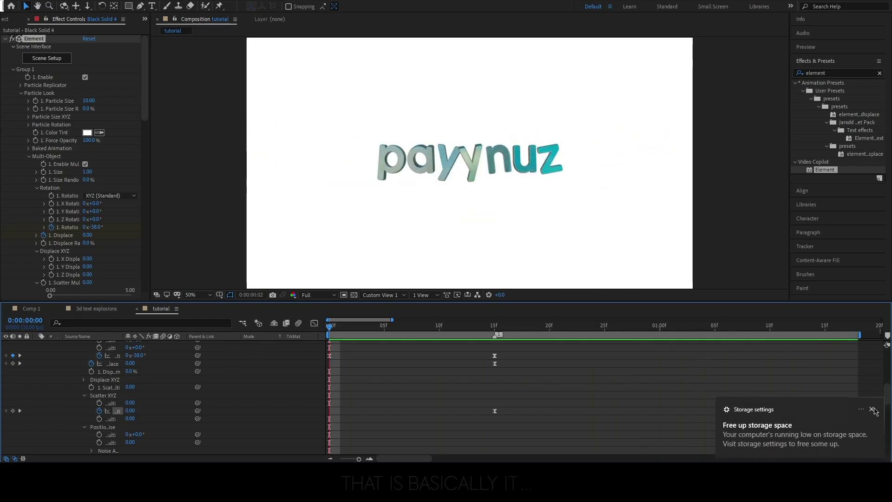
Raise Particle Size to 14.30, try World Scale, and undo the World Position Z change
left_click(872, 409)
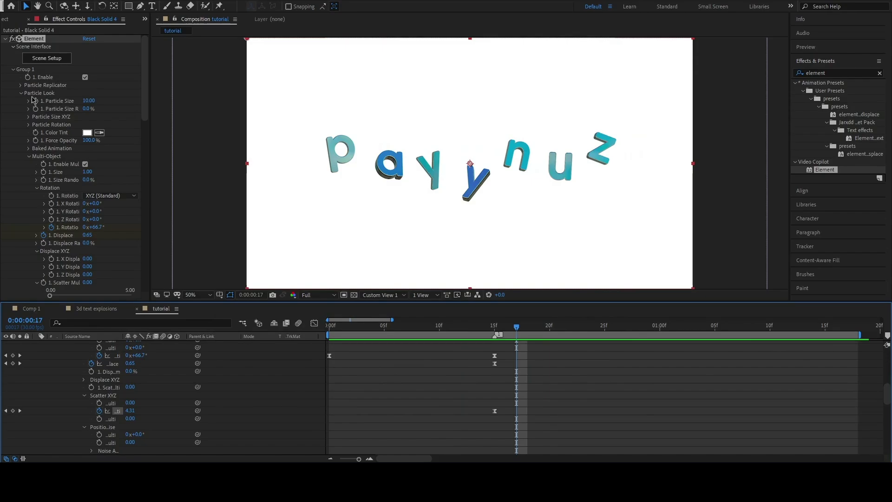
mouse_move(88, 100)
left_mouse_down()
mouse_move(75, 118)
mouse_move(114, 114)
left_mouse_up()
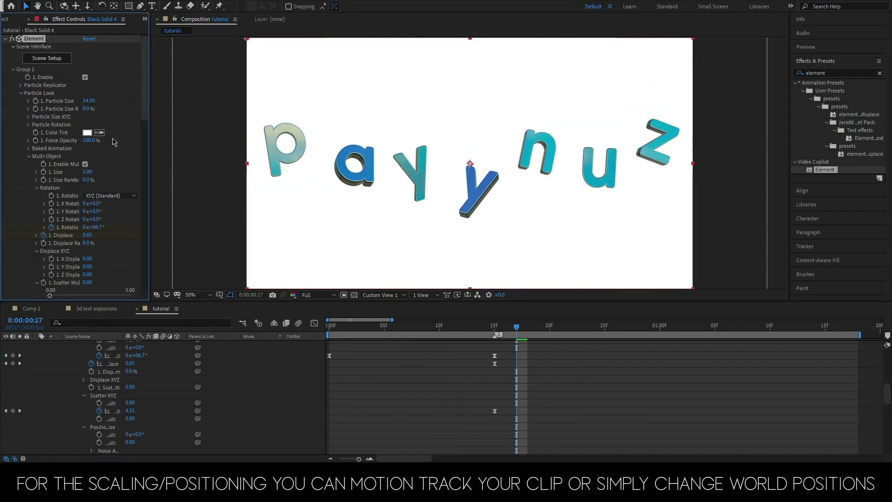
scroll(70, 140, "down", 15)
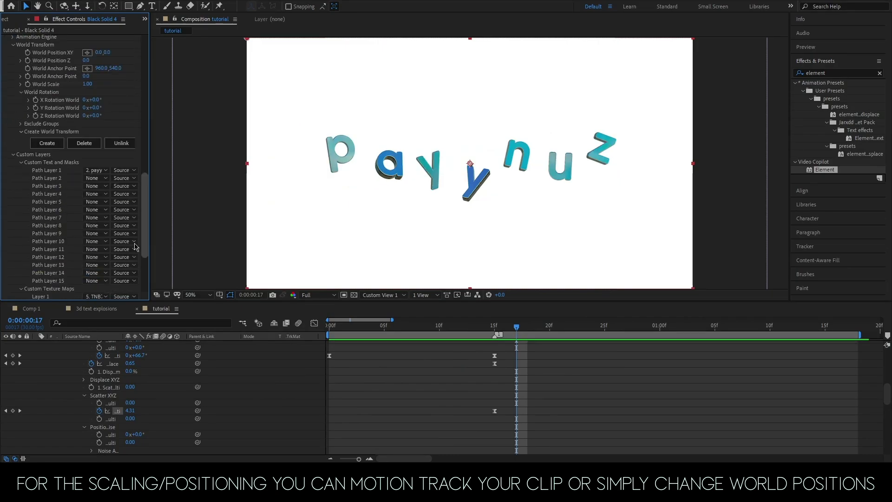
scroll(39, 165, "up", 3)
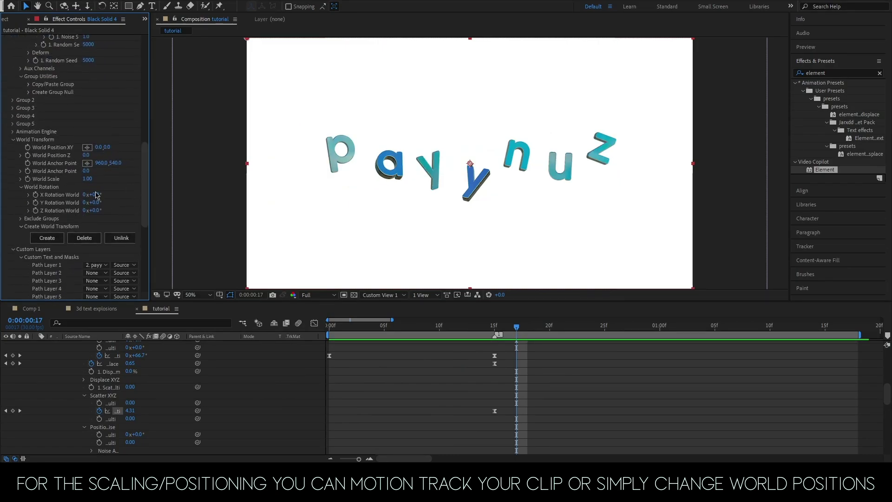
left_click_drag(131, 176, 68, 187)
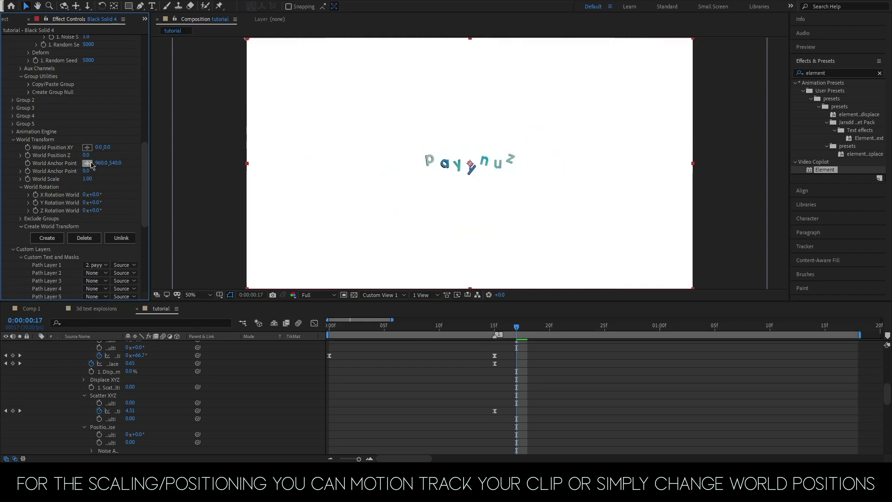
left_click_drag(86, 155, 2, 195)
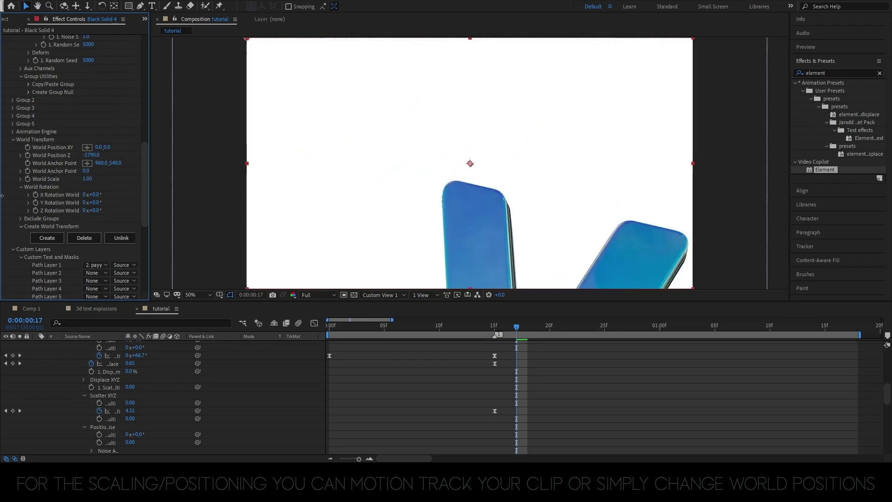
key("ctrl+z")
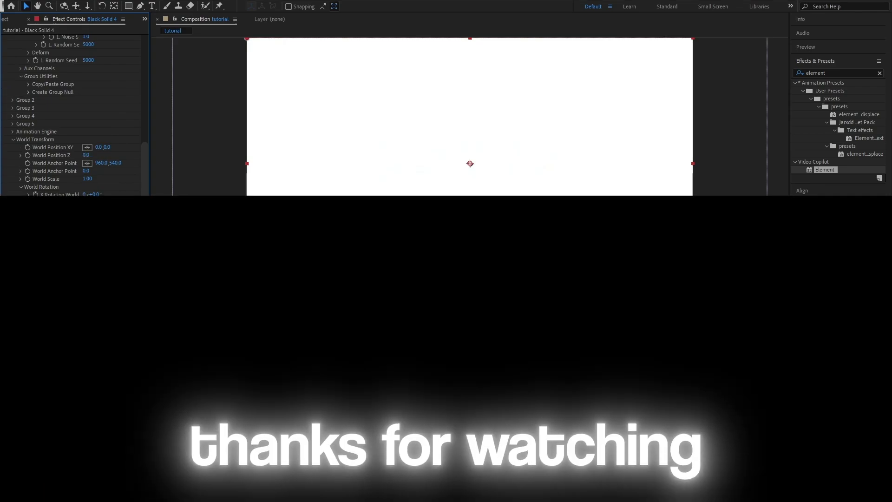